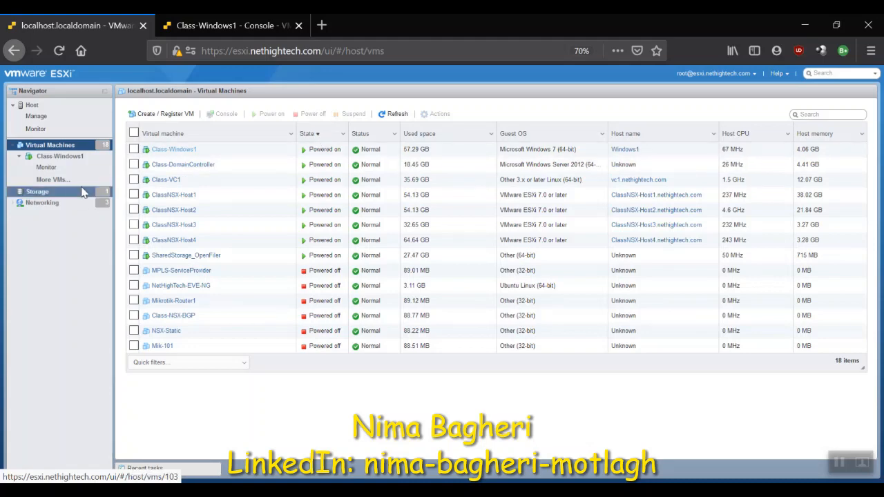
Step: Review the ESXi host's port groups, including NSX_Internet_PortGroup, and list its virtual machines sorted by state with powered-on ones first
left_click(69, 204)
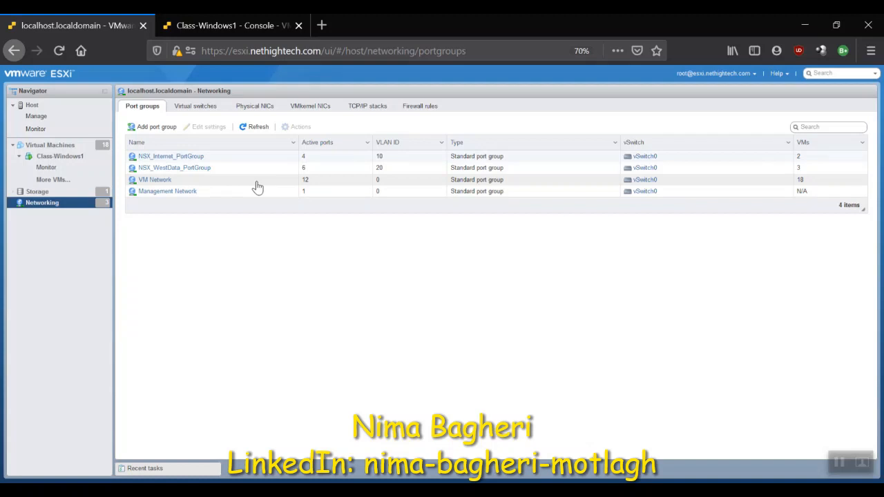
left_click(230, 159)
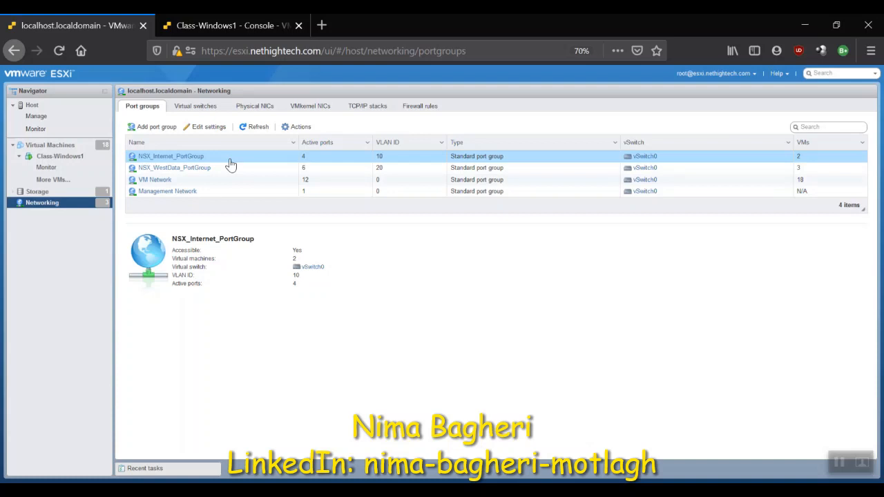
left_click(55, 145)
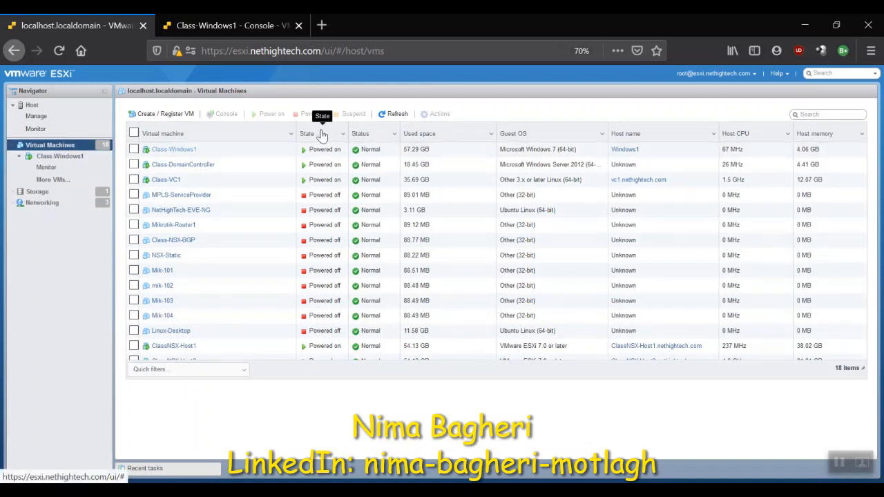
left_click(321, 134)
left_click(321, 136)
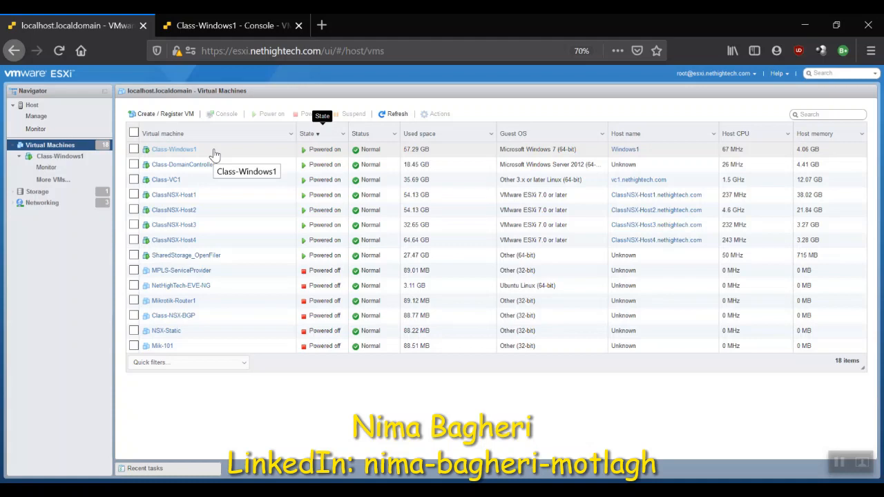
Step: Switch to the Class-Windows1 console and examine the Compute_MGMT and Edge_Cluster clusters and the distributed switch port groups in vSphere Client
left_click(215, 25)
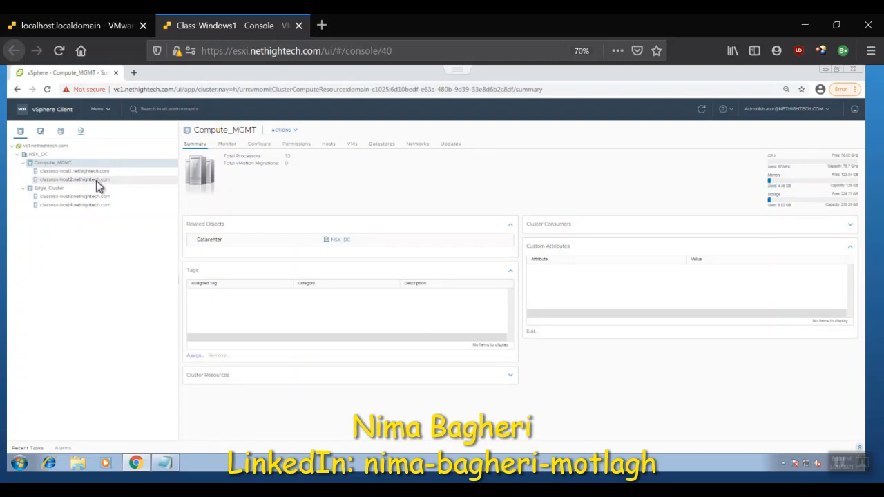
left_click(82, 167)
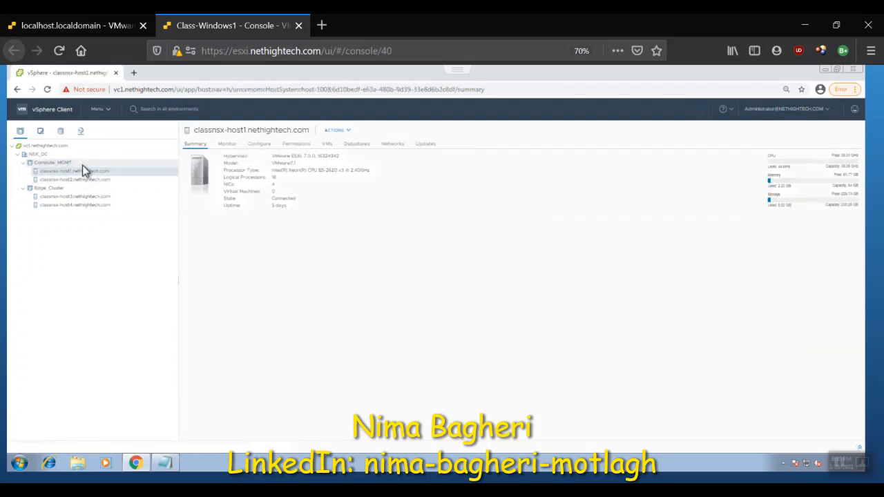
left_click(82, 165)
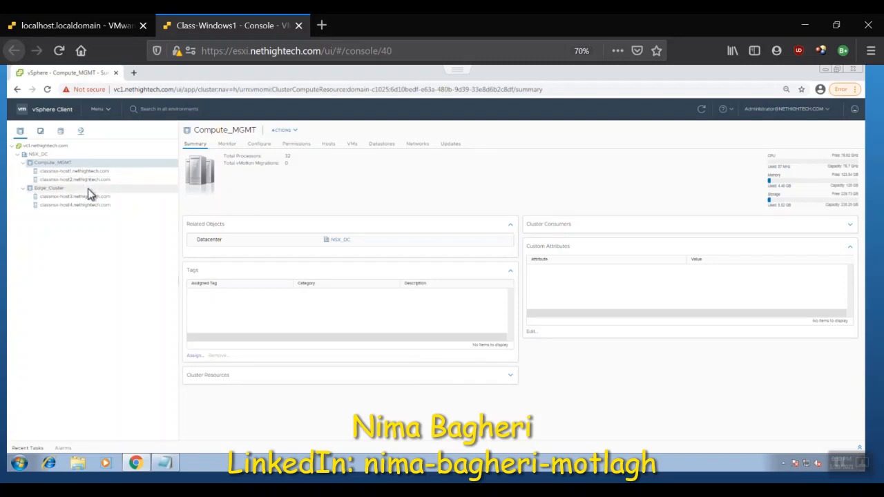
left_click(88, 189)
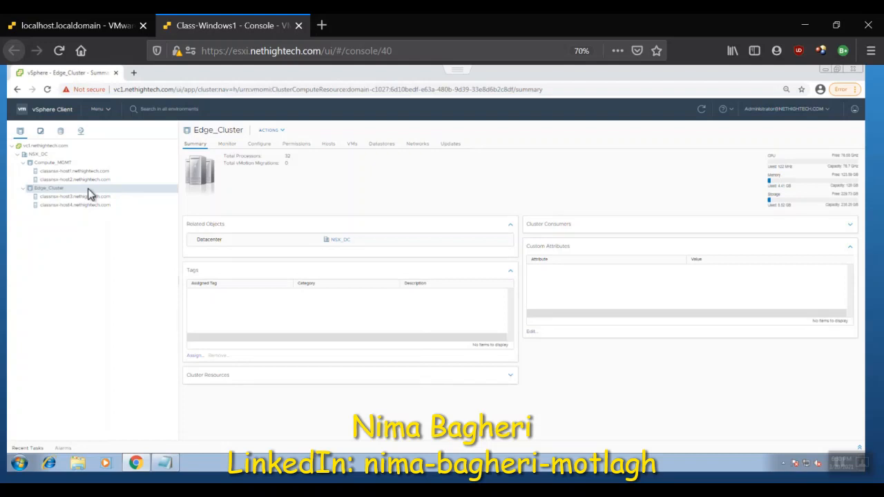
left_click(80, 131)
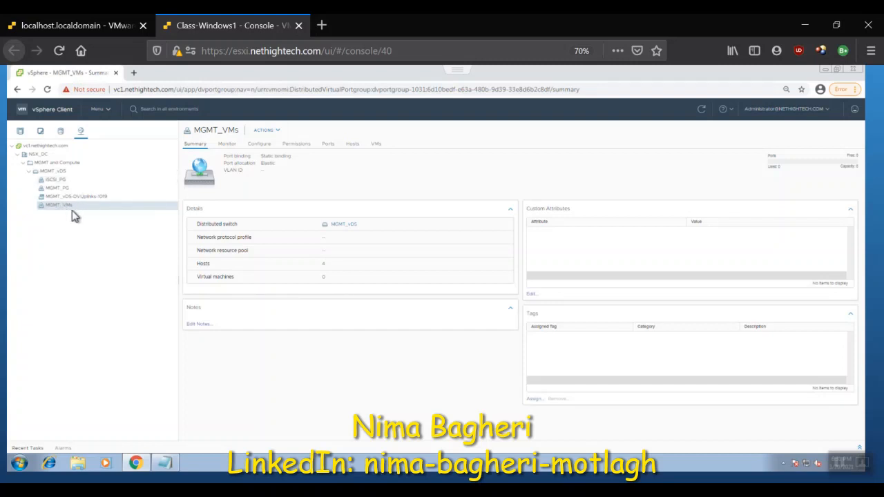
left_click(20, 131)
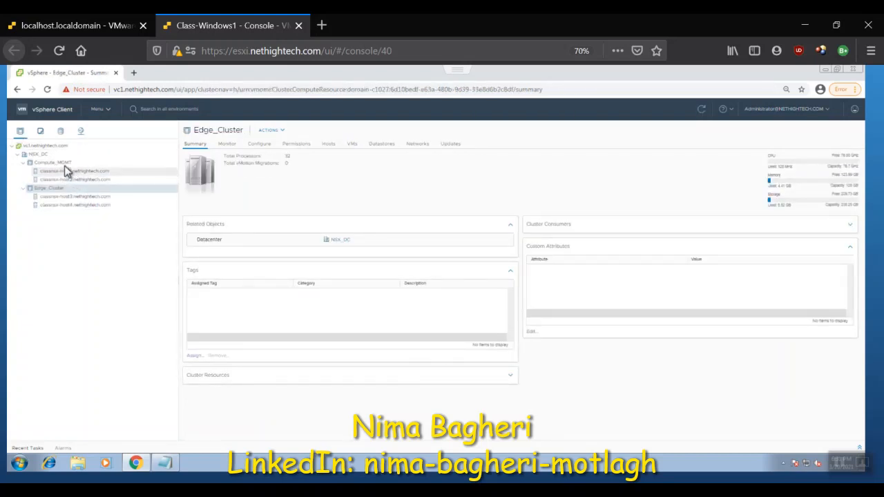
Step: Start an OVF template deployment on the Compute_MGMT cluster using the local nsx-unified-appliance-3.0.1.0.0 OVA file
left_click(65, 164)
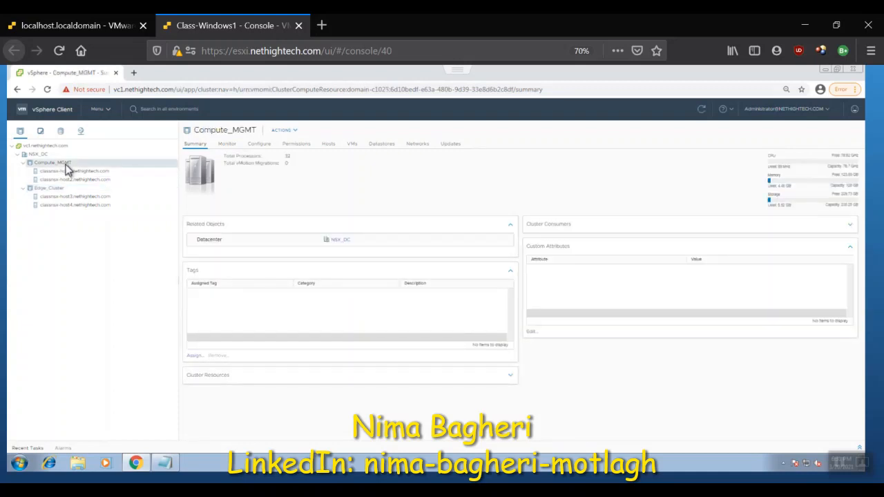
right_click(67, 168)
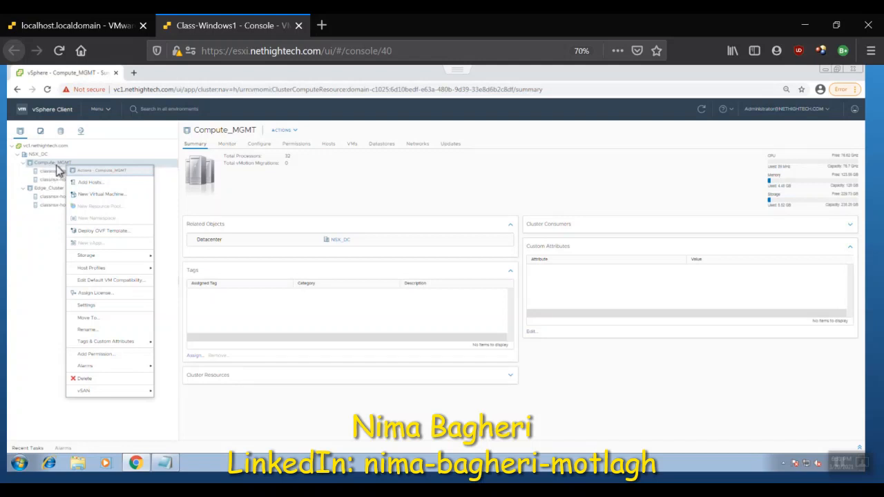
left_click(131, 234)
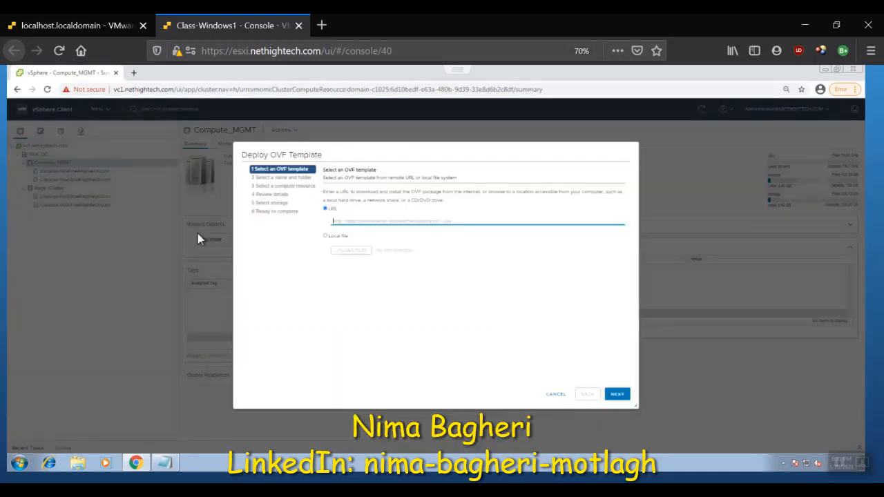
left_click(338, 238)
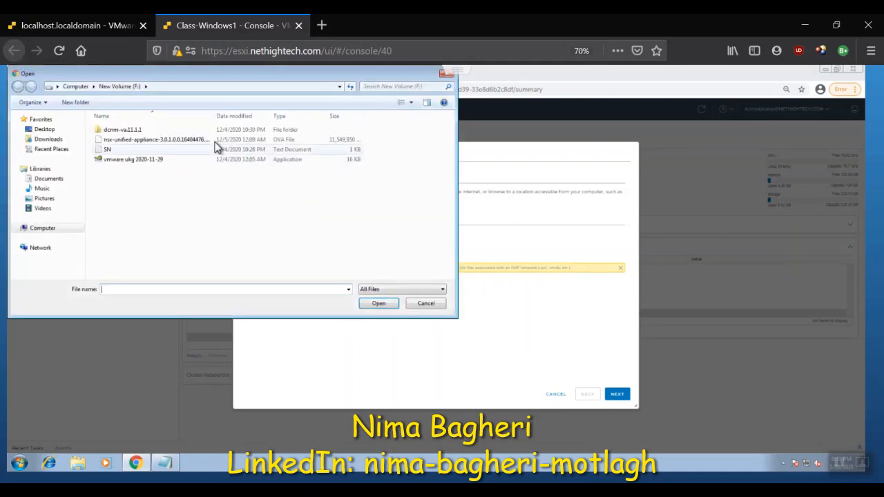
left_click(215, 140)
left_click(398, 305)
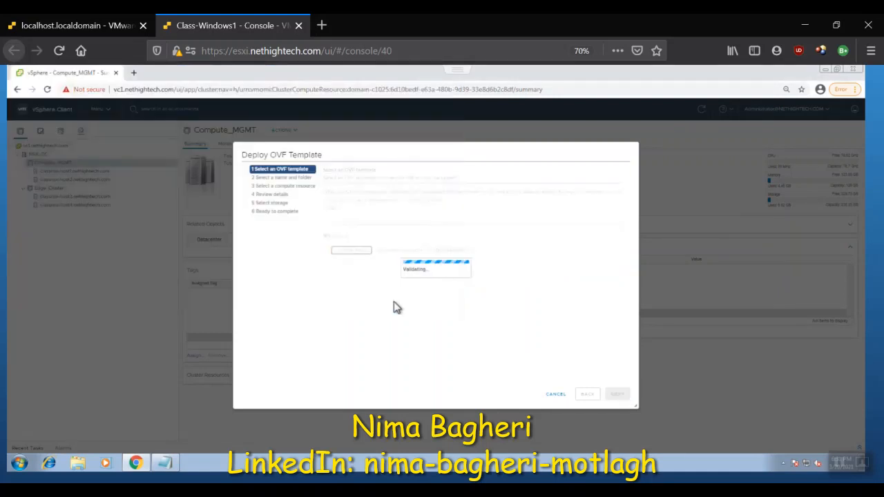
left_click(620, 395)
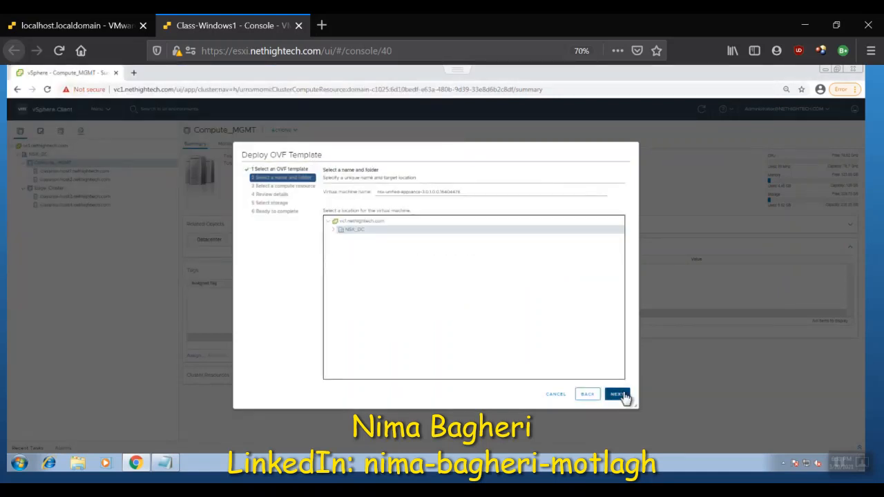
Step: Name the virtual machine NSXT_1 and keep the NSX_DC datacenter as its location
triple_click(507, 193)
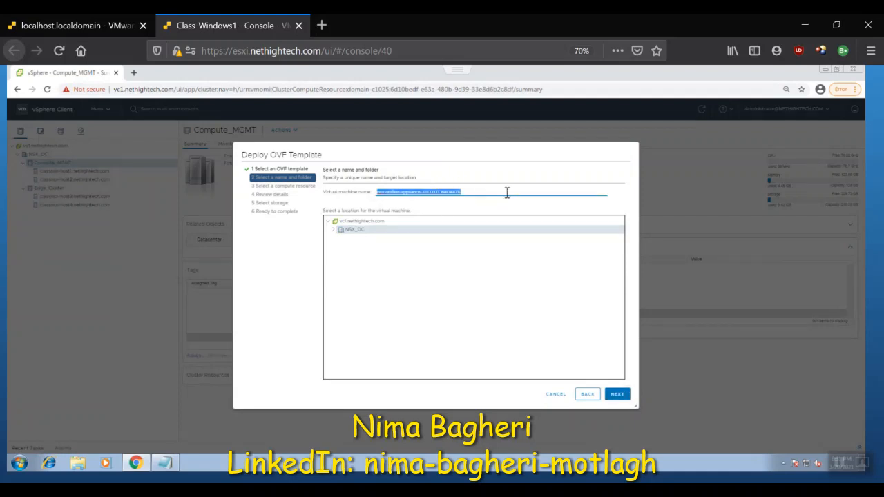
key("BackSpace")
type("nsxt")
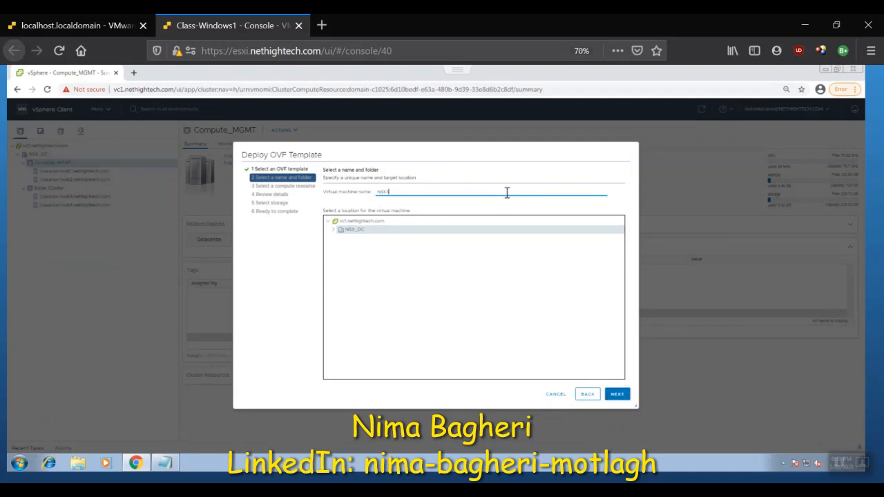
type("_1")
left_click(616, 394)
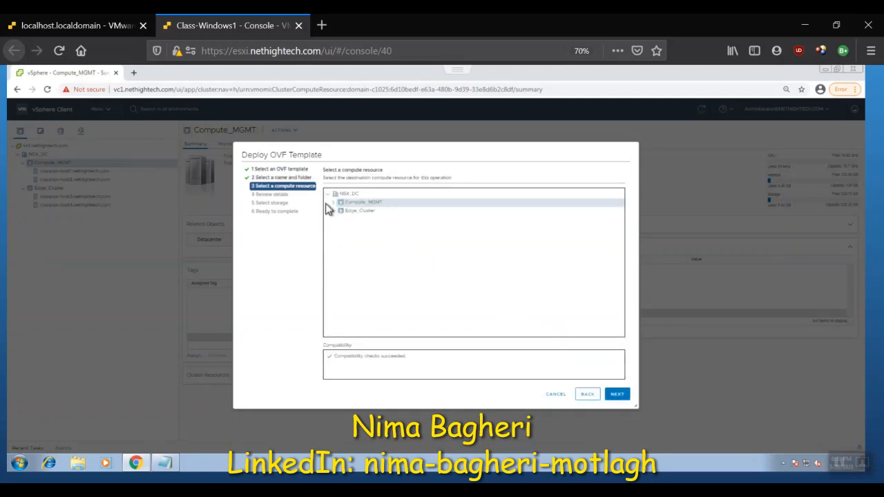
Step: Accept Compute_MGMT as the compute resource and choose the Small deployment configuration
left_click(335, 203)
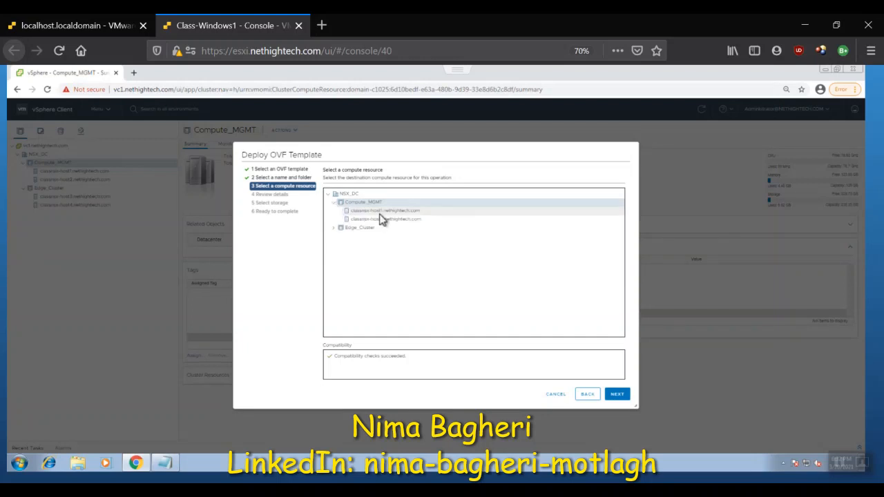
left_click(618, 395)
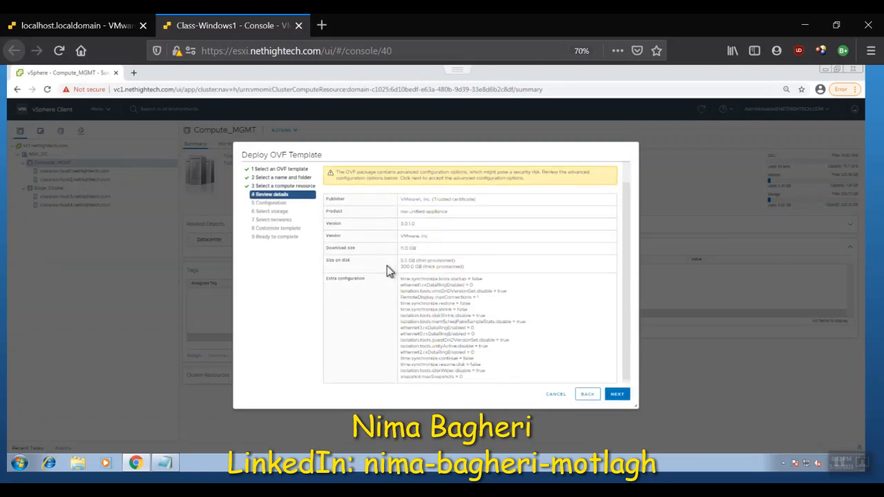
left_click(613, 393)
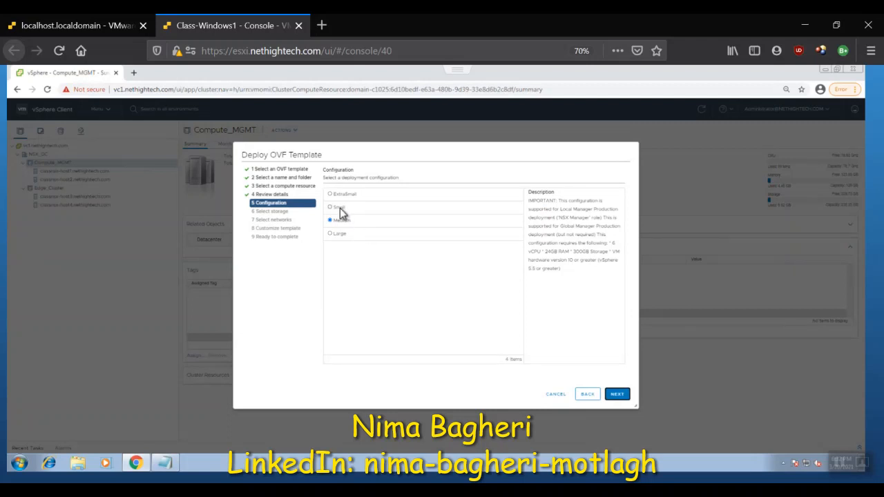
left_click(339, 208)
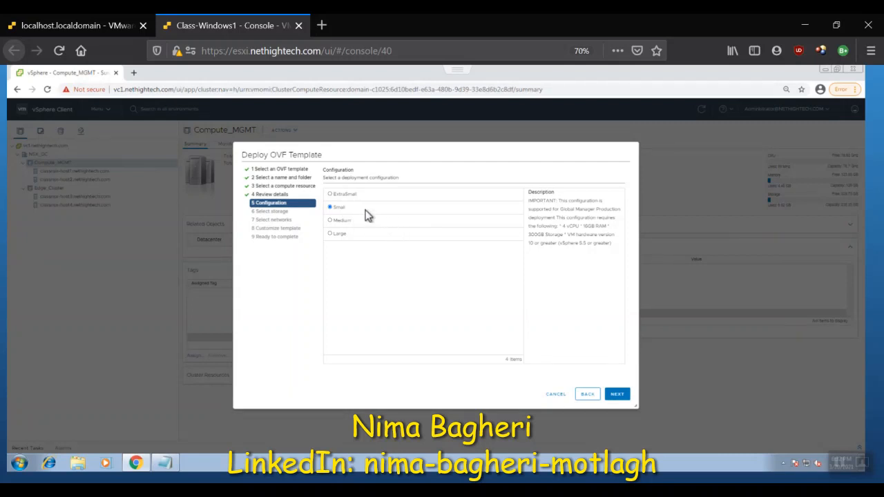
left_click(625, 392)
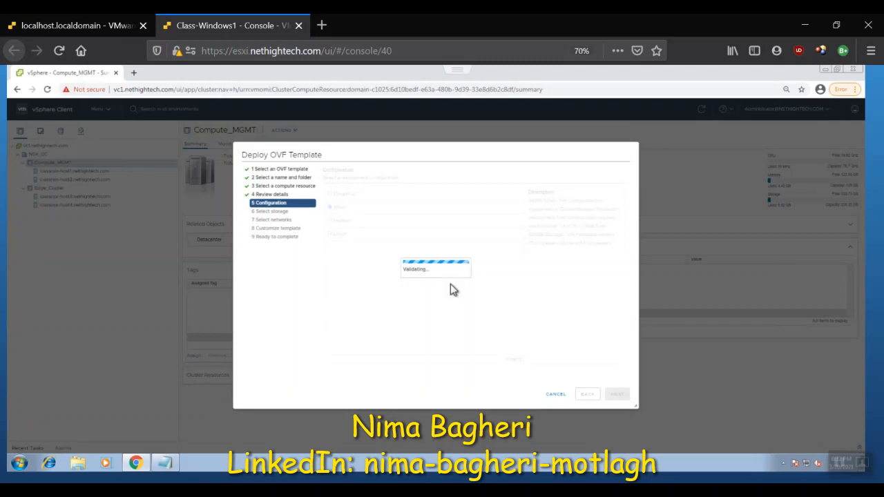
Step: Store the appliance on the SharedStorage datastore with the Thin Provision virtual disk format
left_click(411, 239)
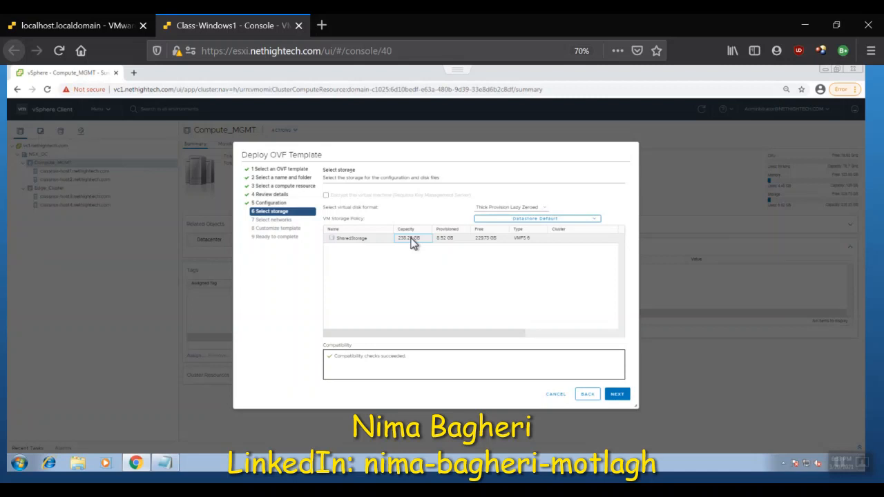
left_click_drag(375, 239, 488, 211)
left_click(490, 209)
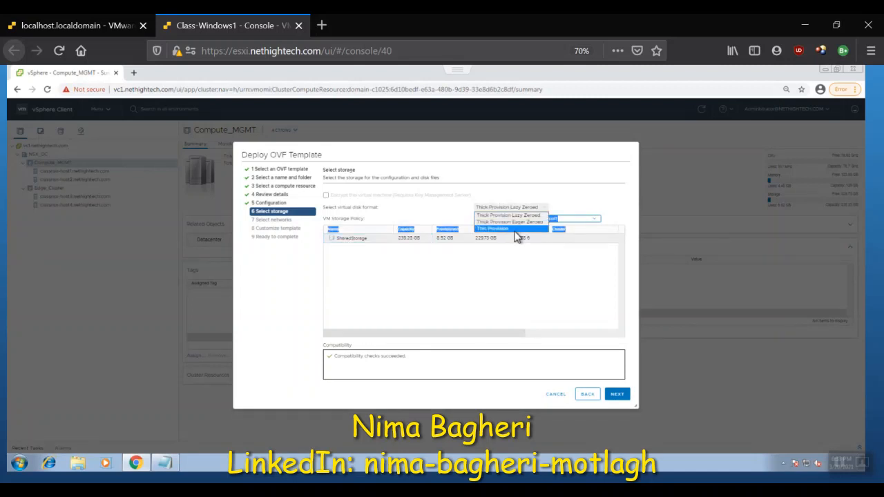
left_click(515, 230)
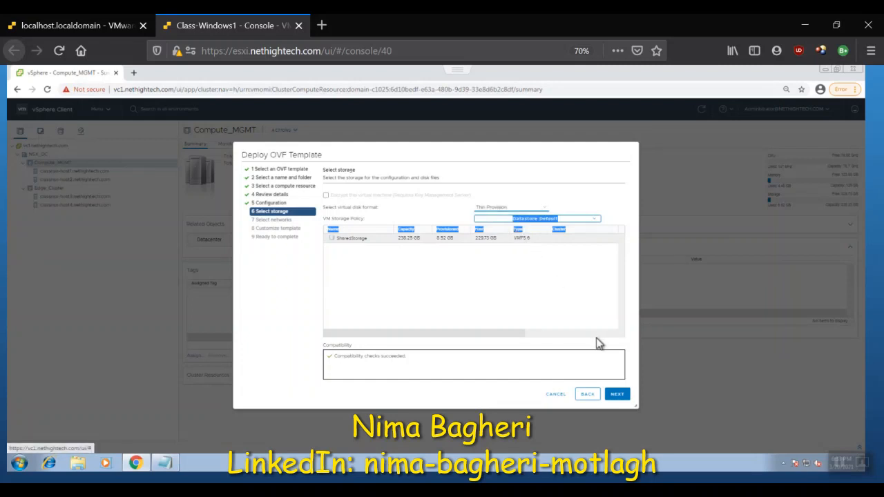
left_click(625, 397)
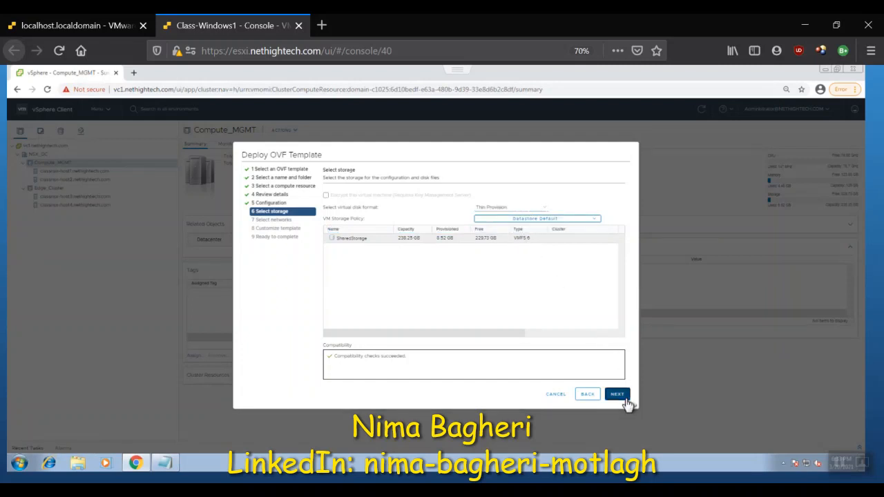
Step: Map Network 1 to the MGMT_VMs destination network and use IPv4 as the IP protocol
left_click(504, 204)
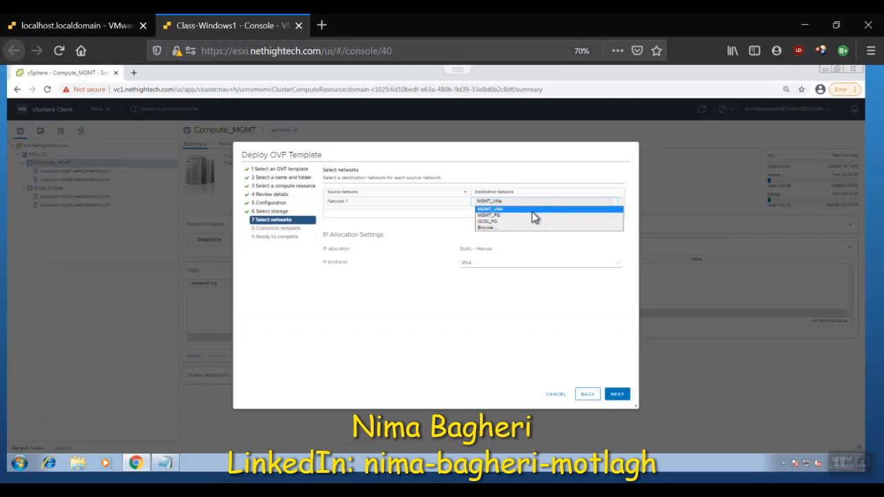
left_click(532, 211)
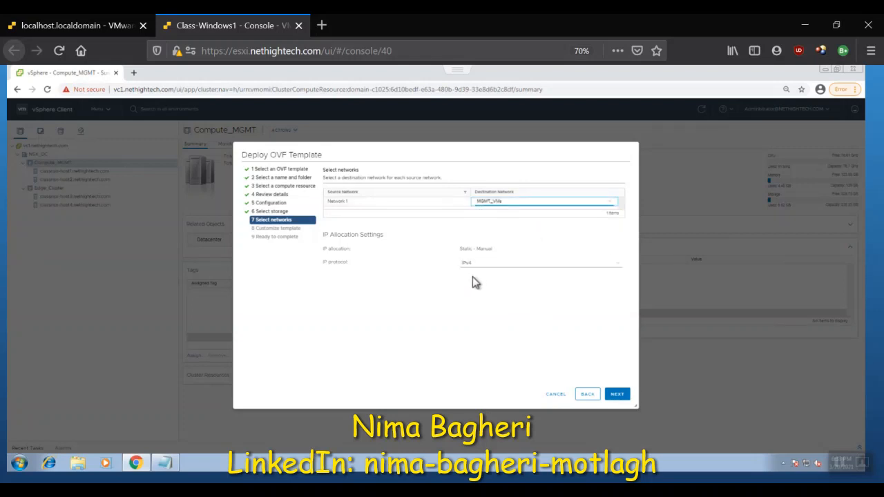
left_click(522, 265)
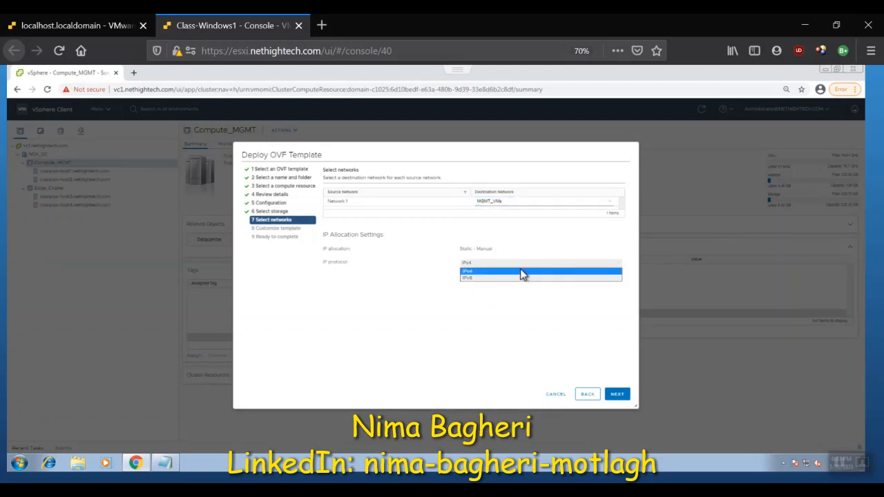
left_click(523, 274)
left_click(616, 394)
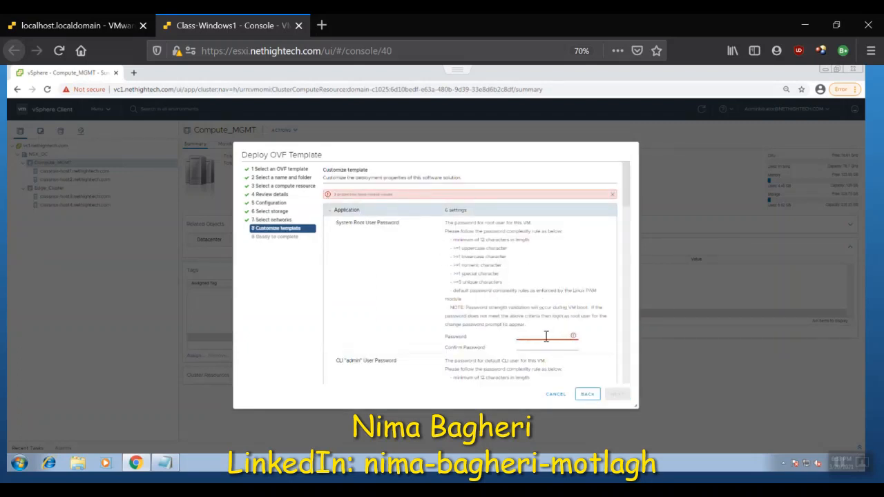
Step: Copy the prepared appliance password from the open Notepad note and return to the template customization
left_click(545, 337)
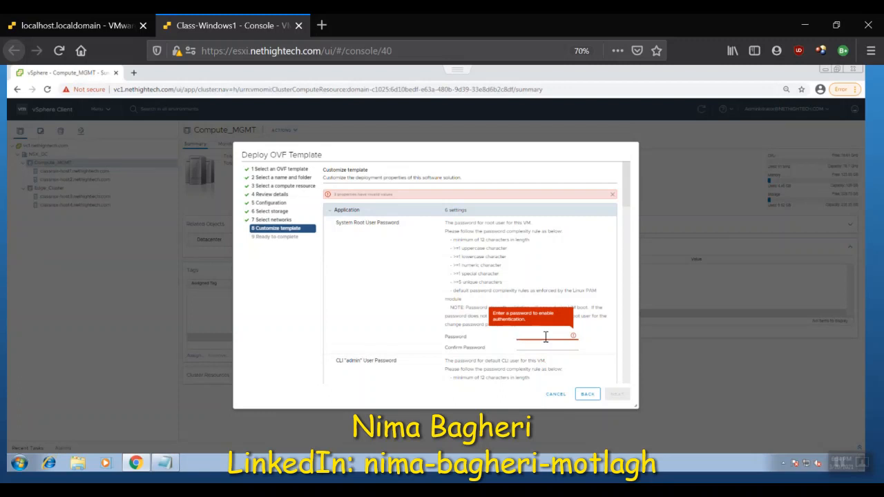
left_click(164, 477)
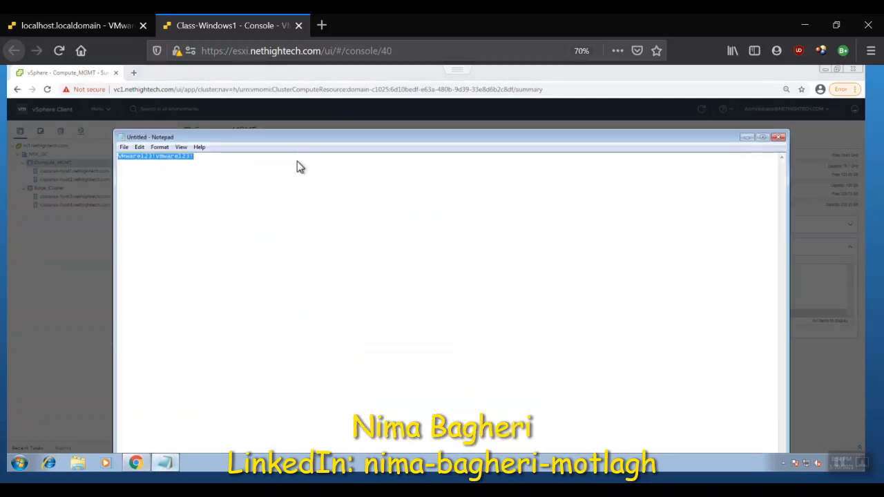
left_click(214, 156)
left_click_drag(194, 156, 117, 156)
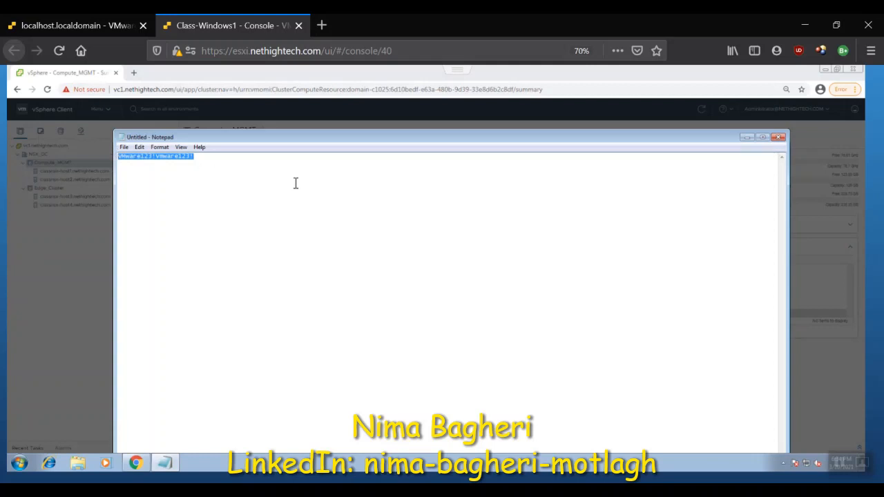
left_click(746, 138)
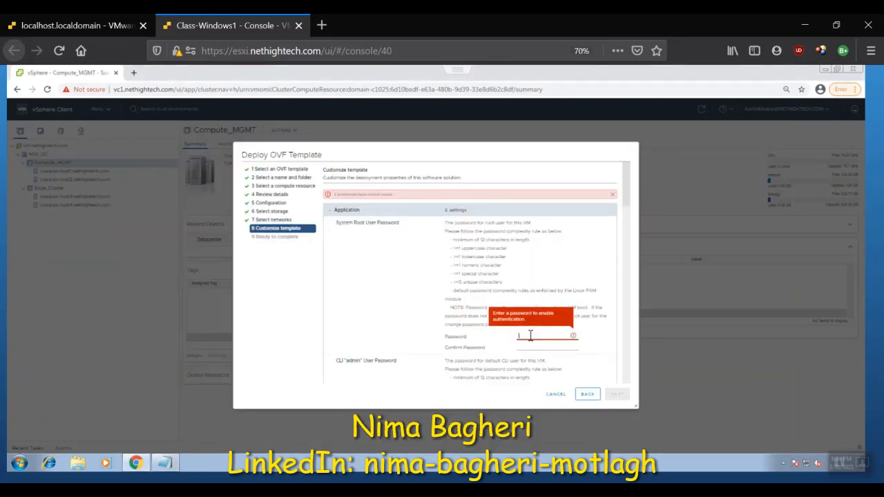
Step: Enter and confirm the System Root User Password using the copied password
left_click(530, 335)
key("ctrl+v")
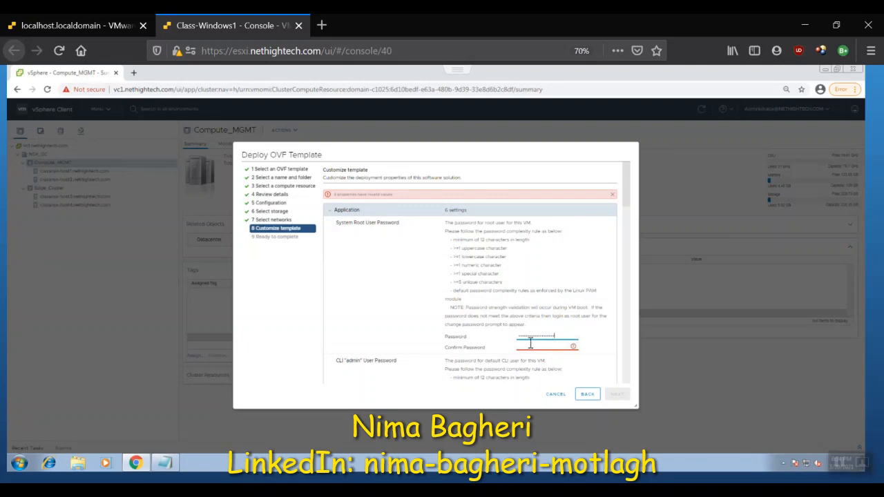
left_click(531, 344)
key("ctrl+v")
Step: Enter and confirm the CLI "admin" User Password using the copied password
scroll(625, 226, "down", 5)
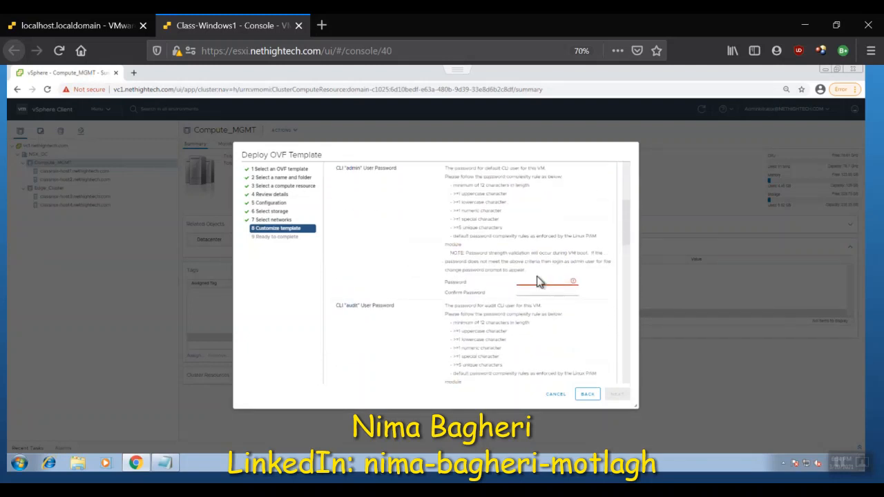
left_click(529, 282)
key("ctrl+v")
left_click(536, 291)
key("ctrl+v")
Step: Enter and confirm the CLI "audit" User Password using the copied password
left_click_drag(625, 229, 625, 255)
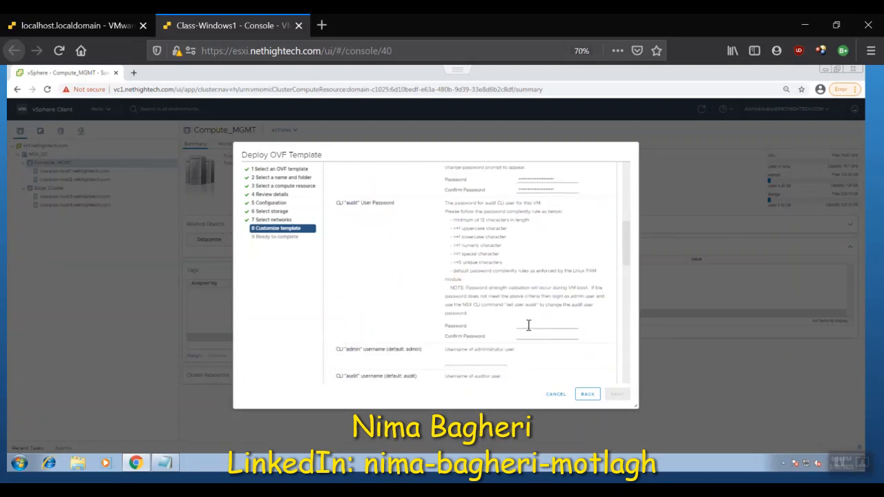
left_click(528, 325)
key("ctrl+v")
key("Tab")
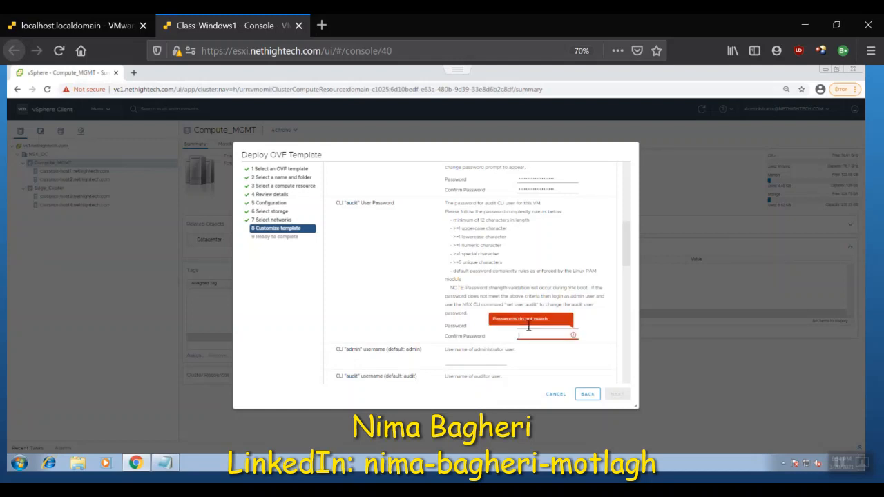
key("ctrl+v")
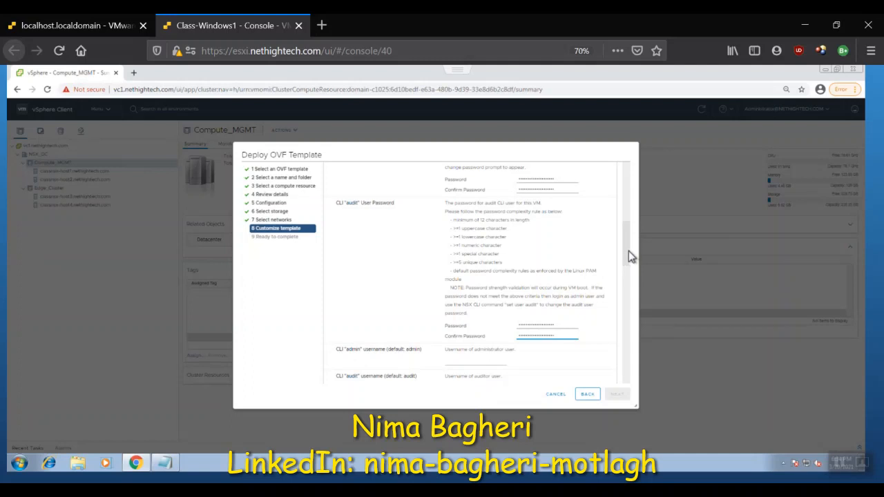
Step: Set the CLI administrator username to admin and the CLI auditor username to audit
scroll(629, 252, "down", 1)
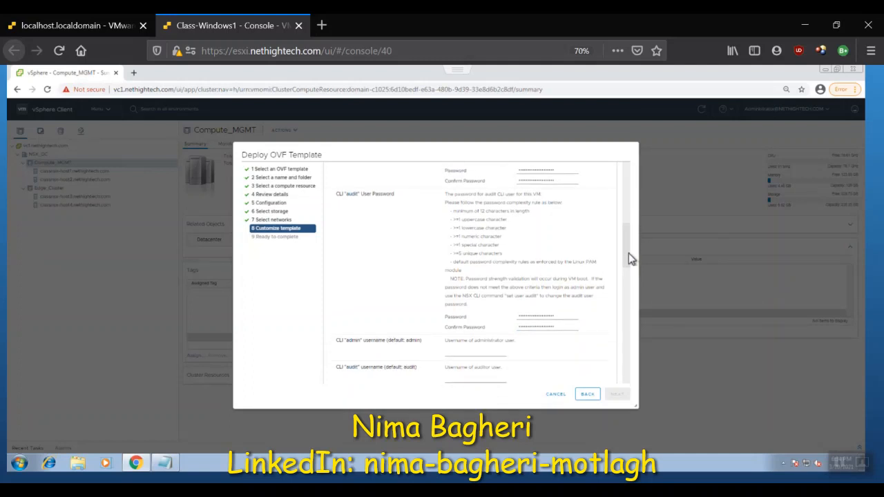
left_click(466, 351)
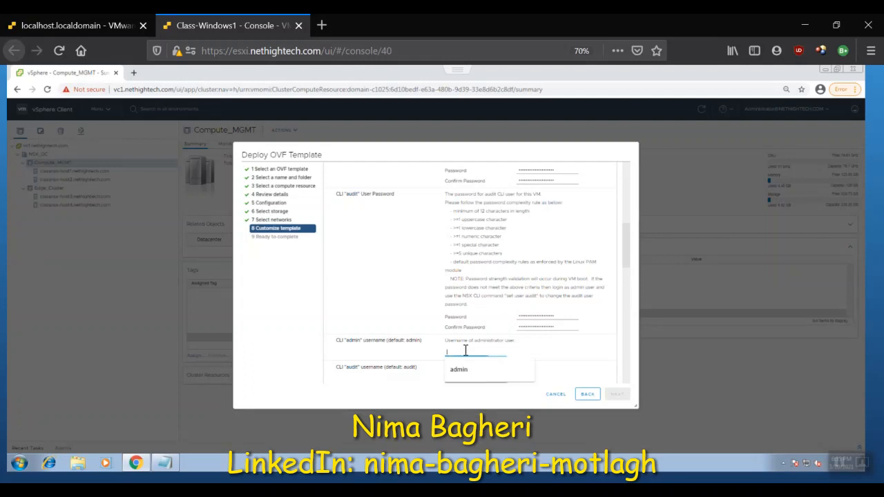
type("admin")
key("Tab")
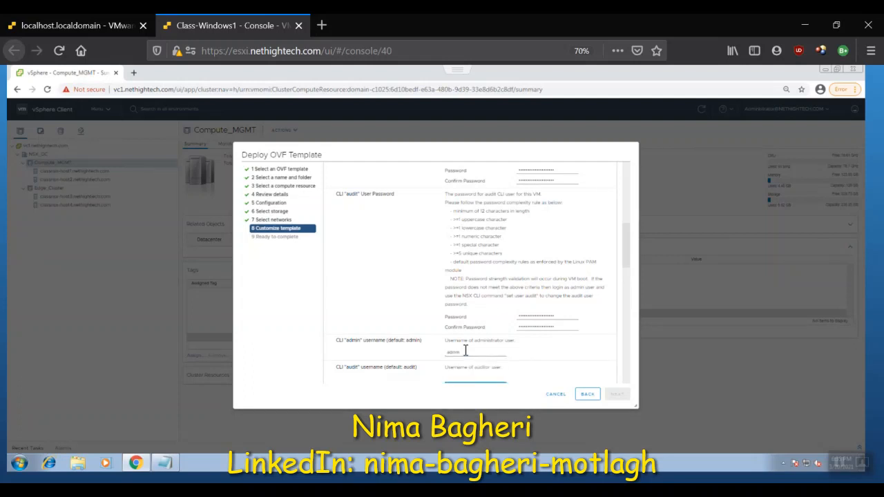
type("audit")
Step: Set the appliance hostname to nsxt1 and choose NSX Manager as its role name
left_click_drag(625, 265, 624, 281)
scroll(624, 289, "down", 4)
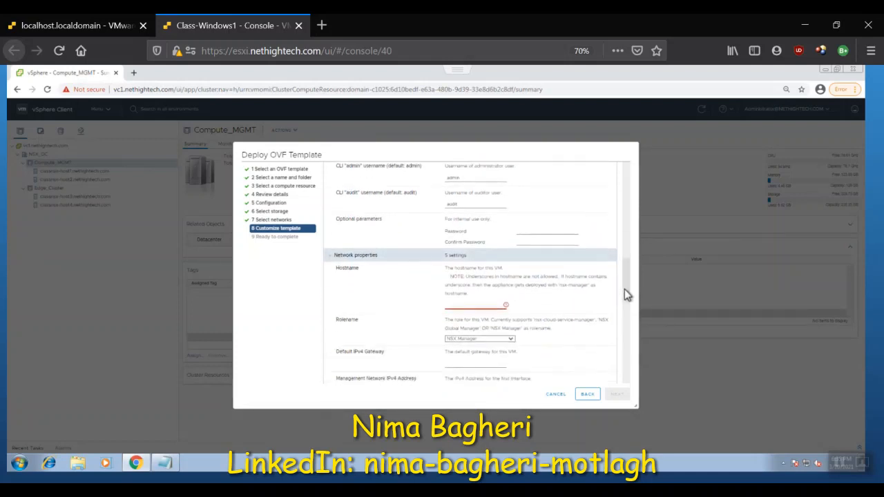
left_click(469, 305)
type("nsx")
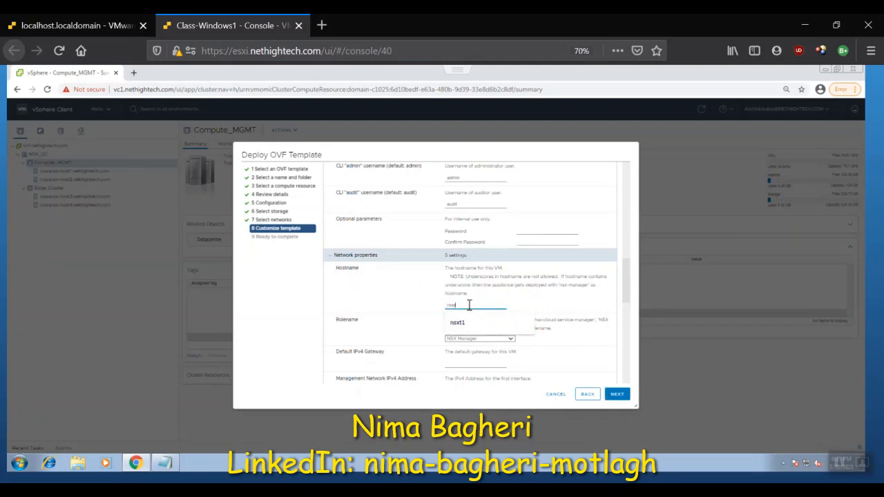
type("t1")
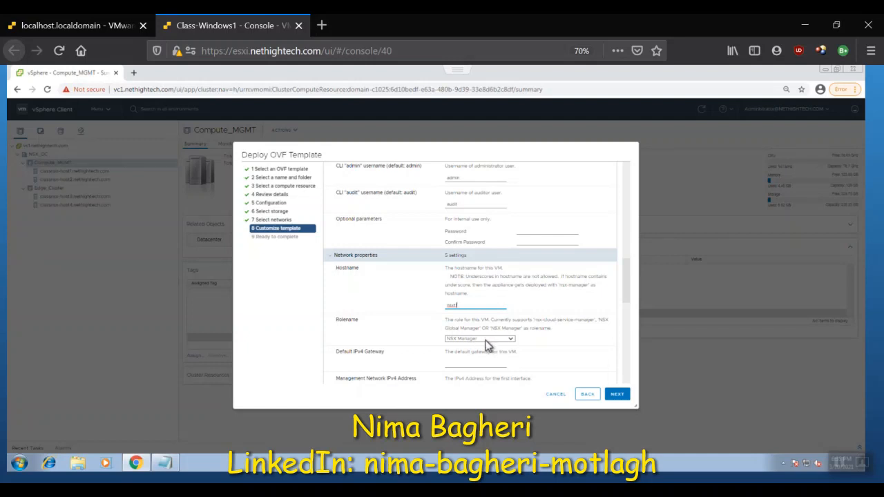
left_click(489, 344)
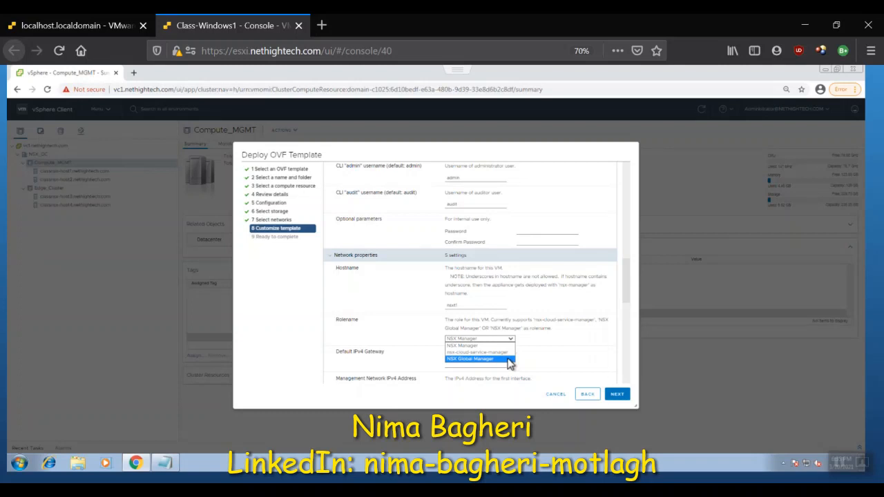
left_click(506, 346)
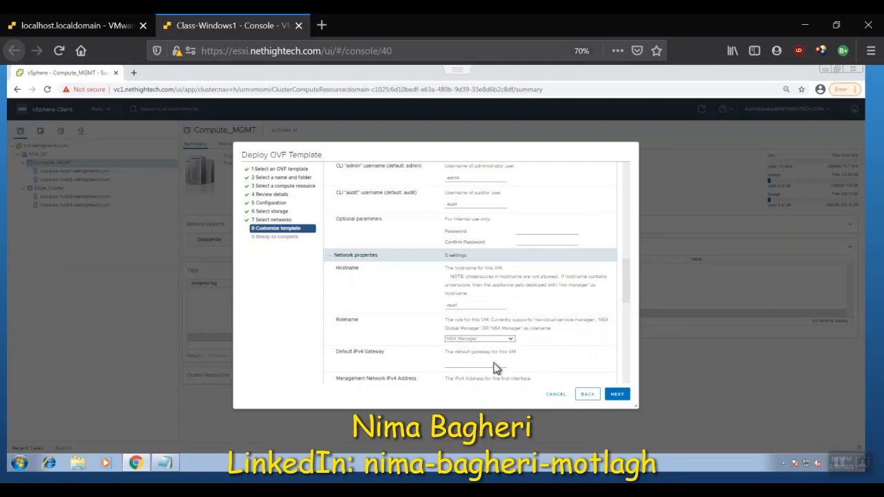
Step: Set the default IPv4 gateway to 192.168.1.200 and the management network address to 192.168.1.31 with netmask 255.255.255.0
left_click(470, 364)
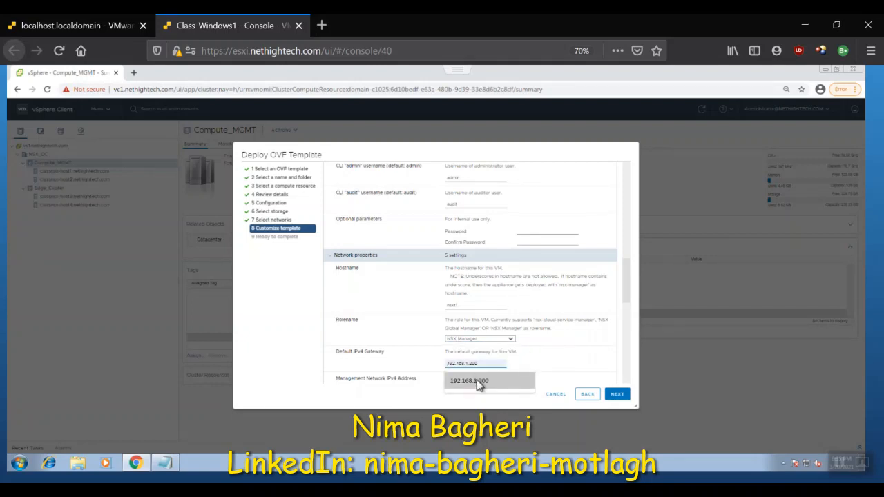
left_click(477, 382)
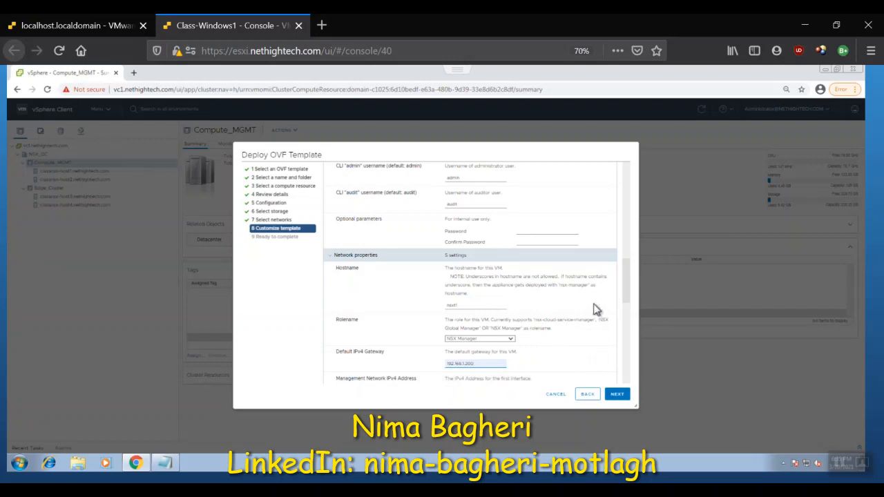
left_click_drag(627, 286, 628, 312)
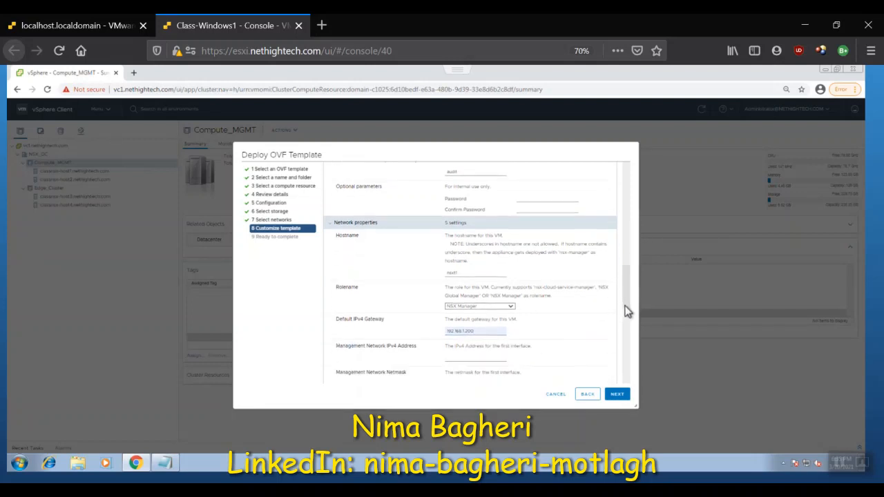
left_click(459, 274)
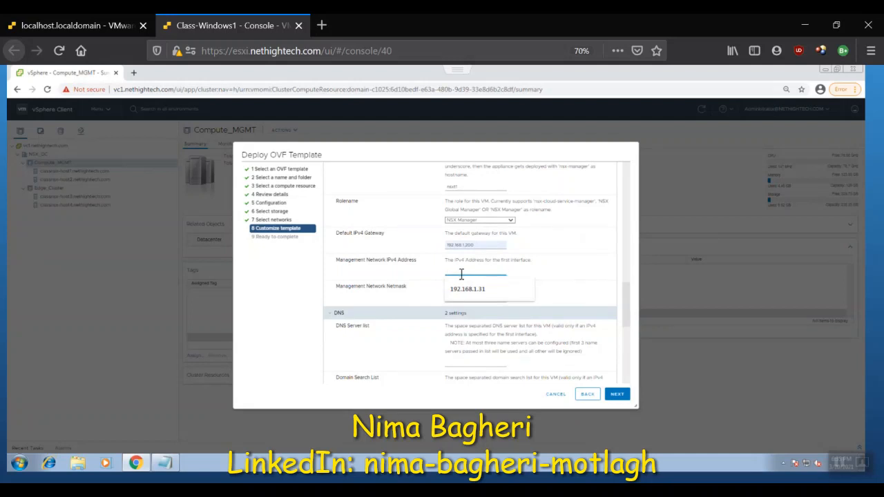
left_click(470, 291)
left_click(468, 298)
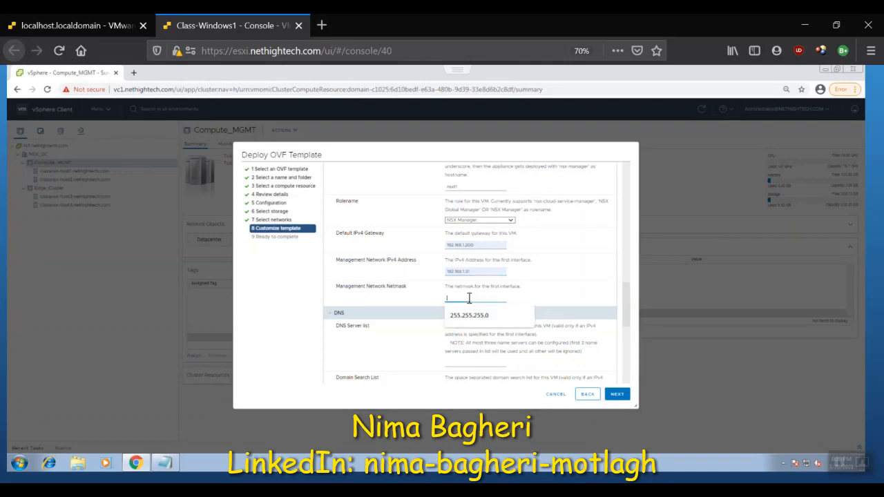
left_click(476, 315)
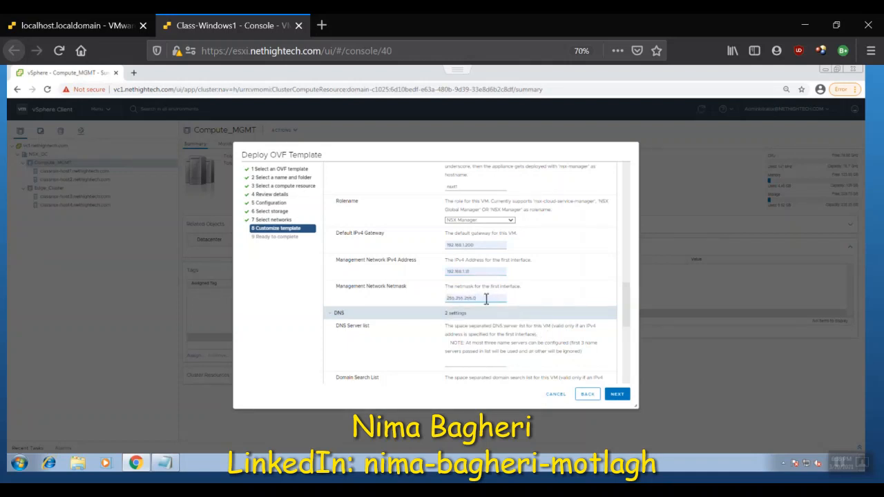
Step: Set the DNS server list to 192.168.1.11 and the domain search list to nethightech.com
left_click(482, 362)
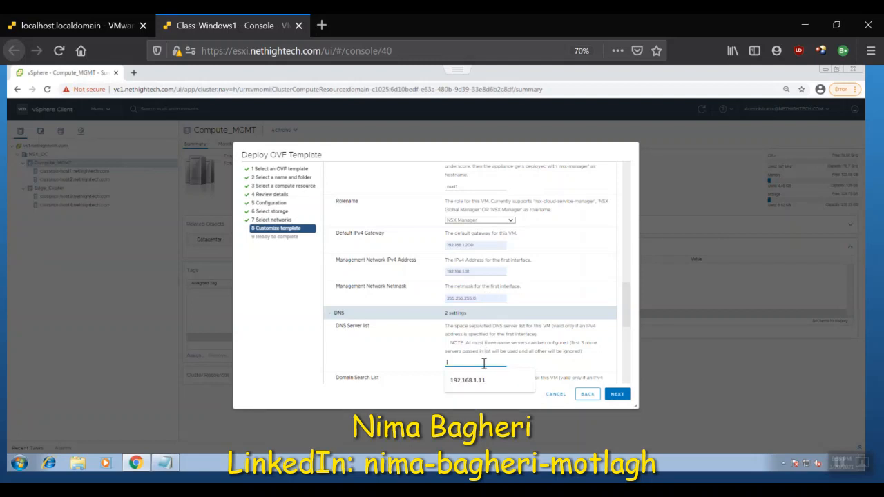
type("192.168.1.11")
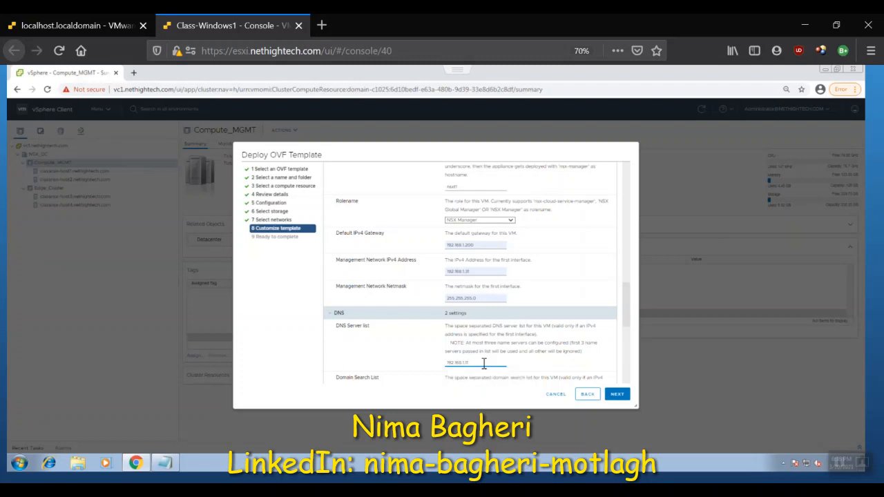
key("Tab")
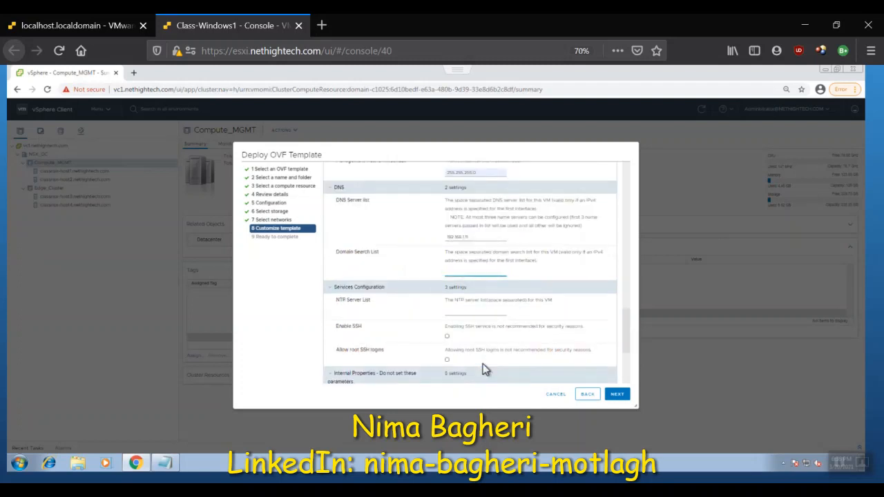
type("ne")
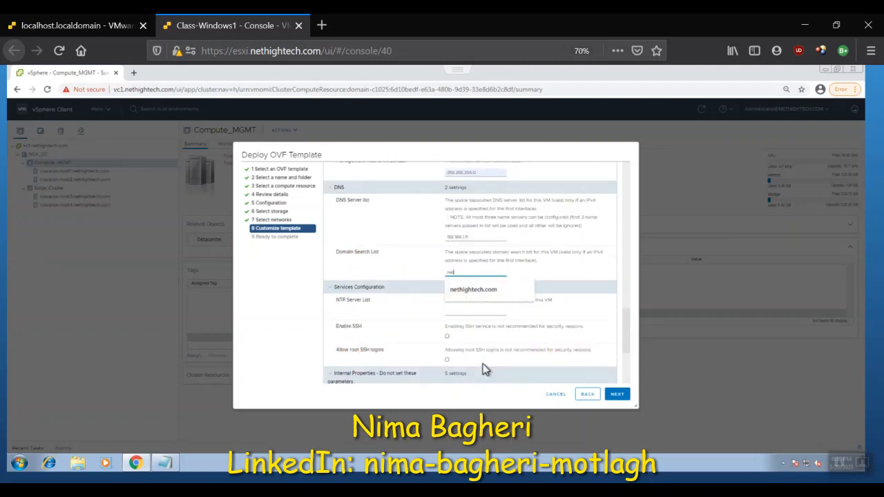
type("t")
key("Down")
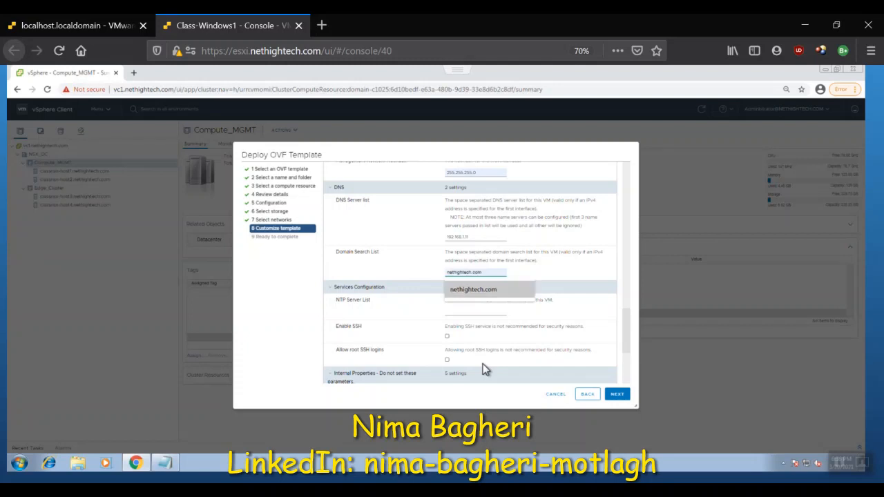
key("Return")
Step: Set the NTP server list to 192.168.1.11 and enable both SSH and root SSH logins
left_click(468, 312)
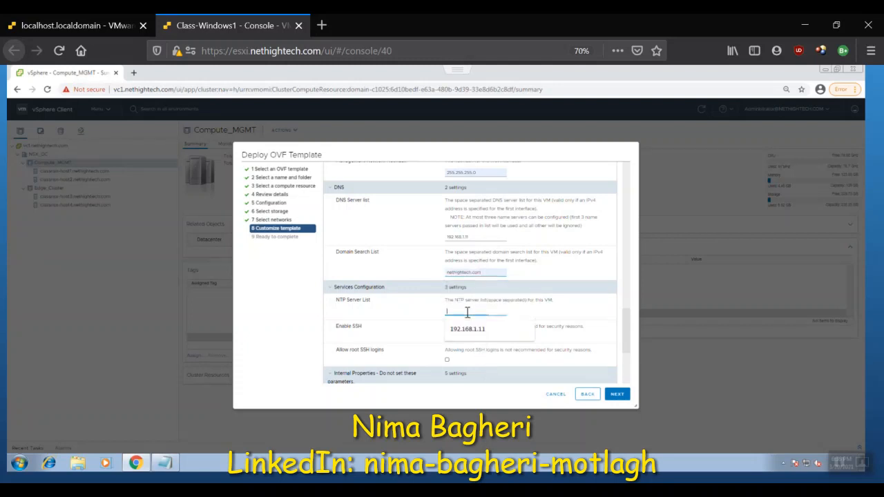
type("192")
key("Down")
key("Return")
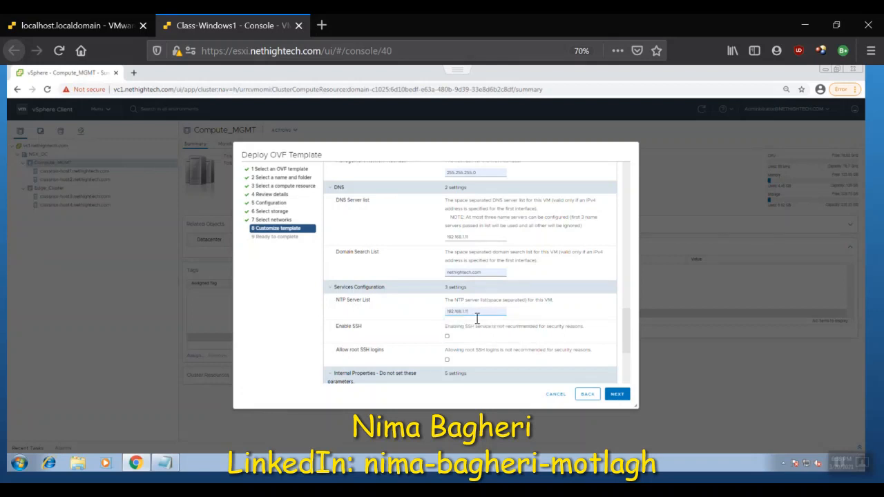
left_click(447, 338)
scroll(567, 353, "down", 3)
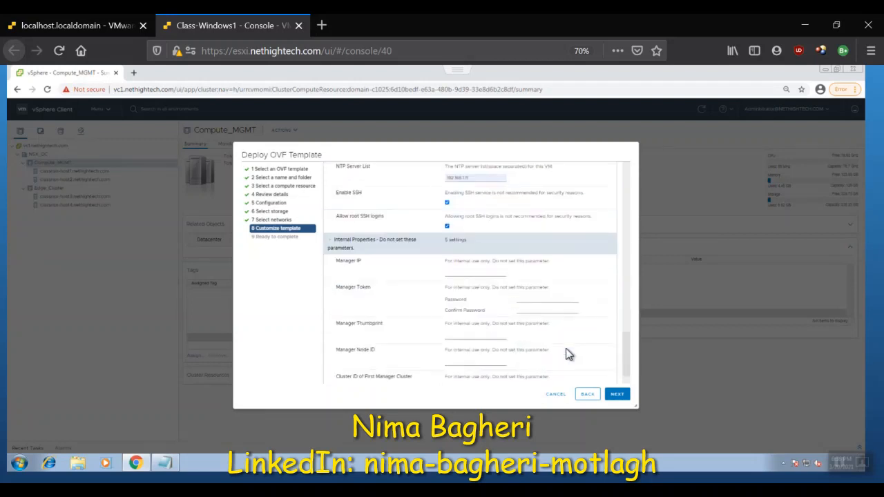
Step: Accept the customized template, finish the OVF deployment, and show the recent tasks to monitor its progress
left_click(614, 399)
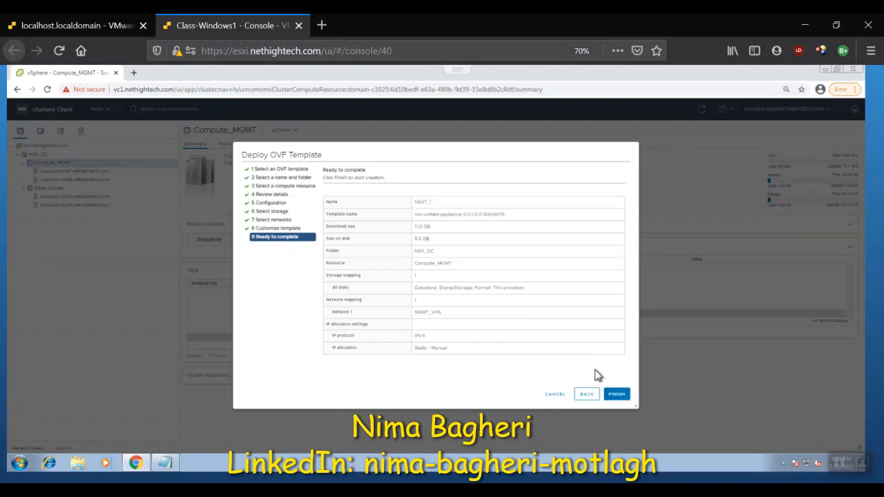
left_click(609, 398)
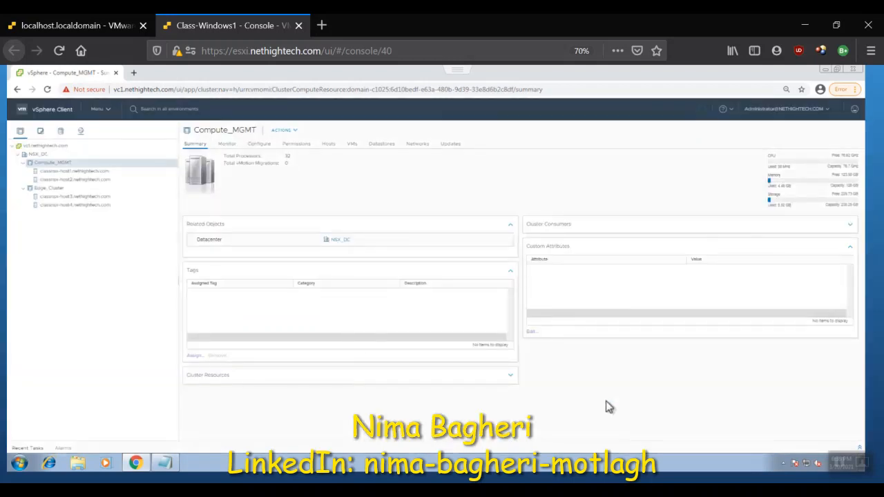
left_click(860, 448)
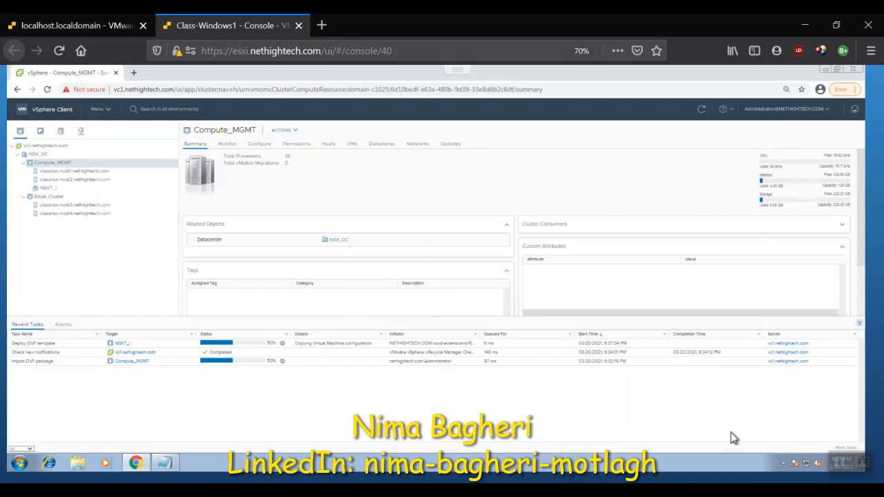
mouse_move(835, 462)
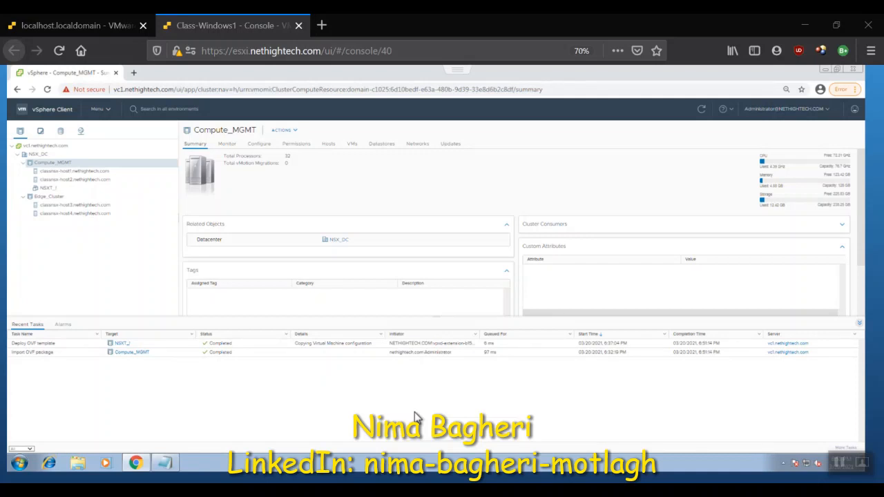
Step: Power on the newly deployed NSXT_! virtual machine and open its web console to follow the boot
left_click(54, 189)
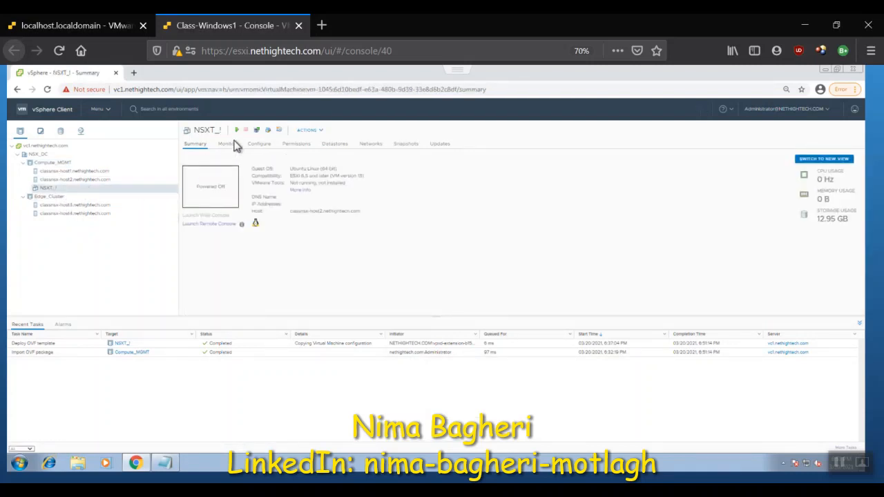
left_click(237, 131)
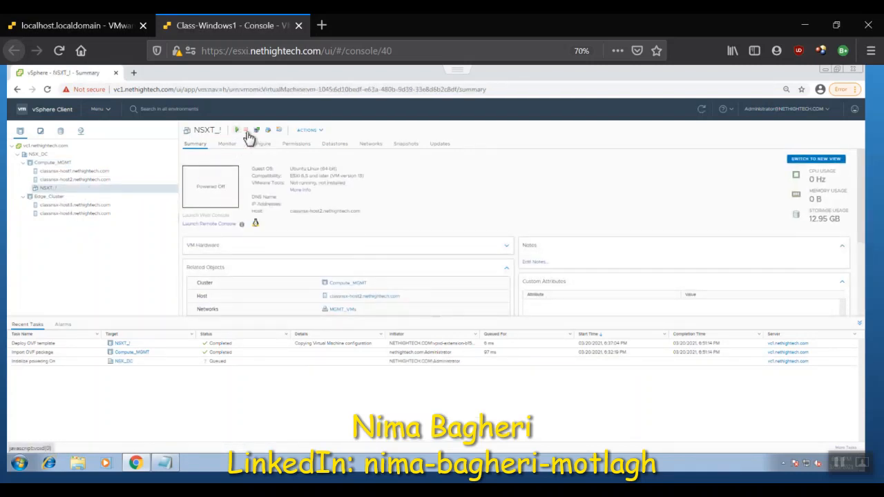
left_click(859, 323)
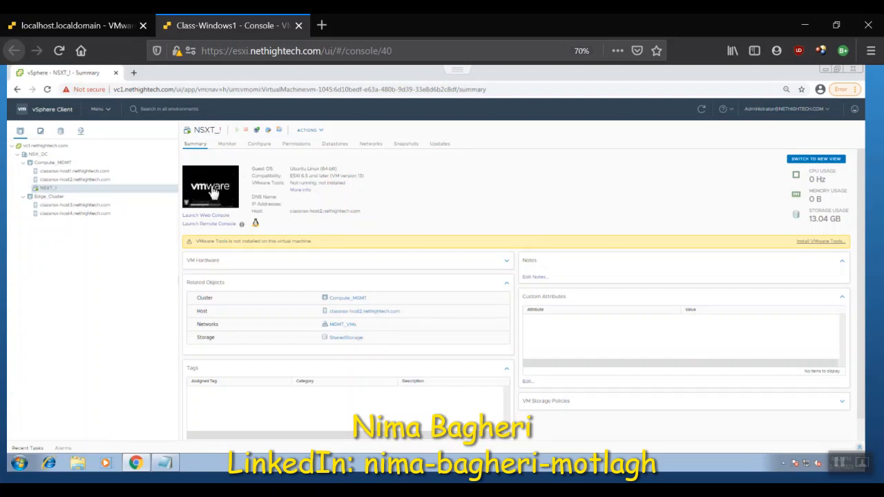
left_click(211, 192)
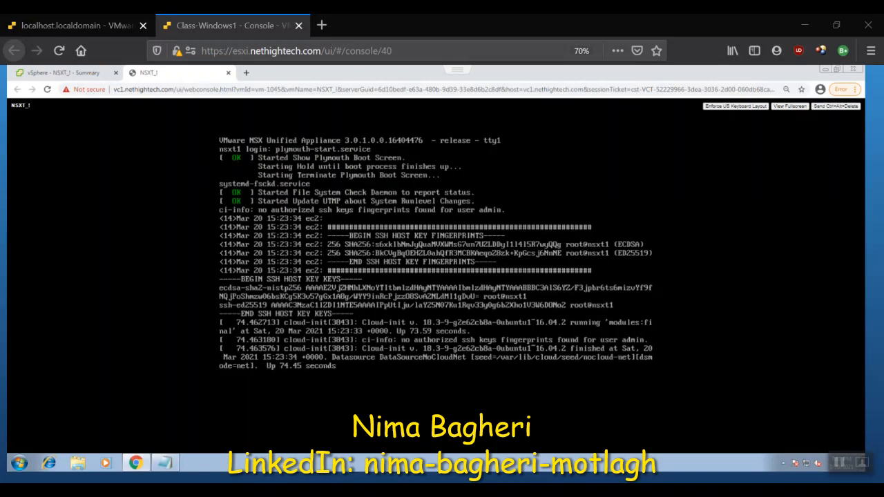
left_click(245, 74)
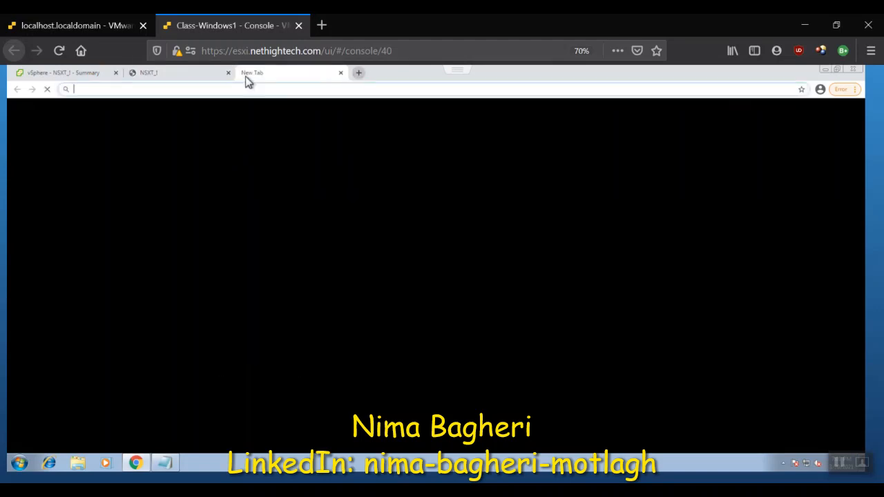
type("https")
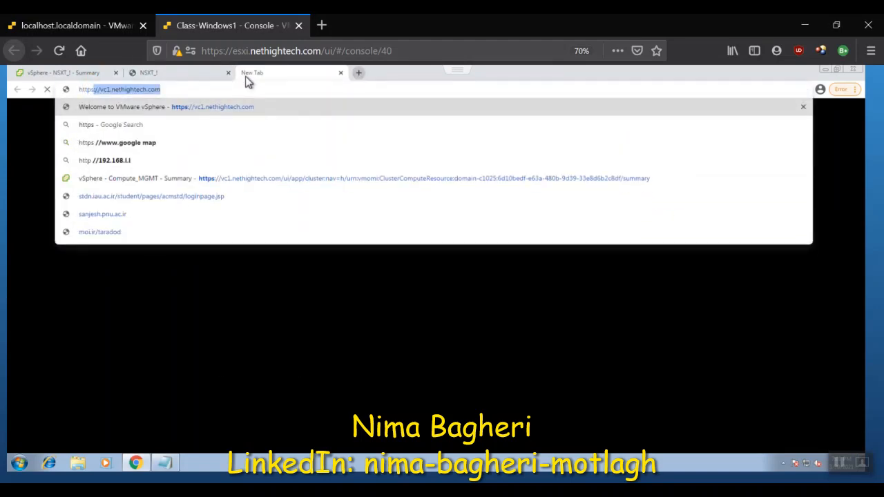
type("://")
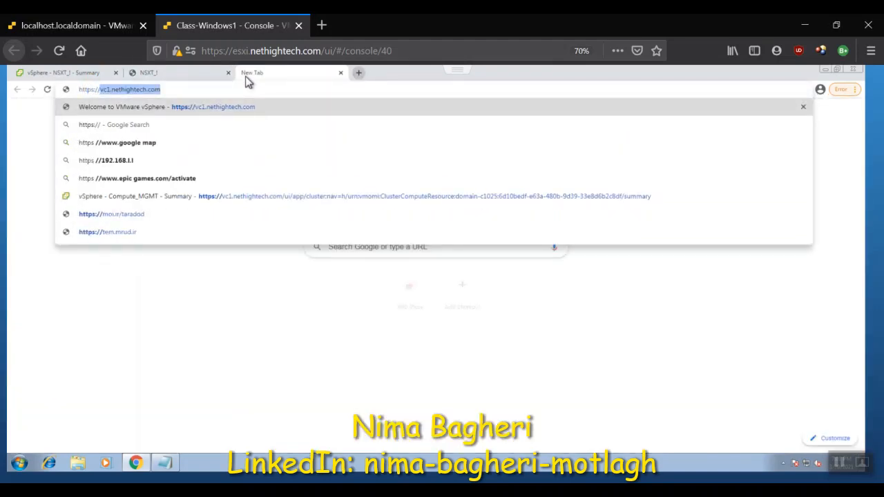
type("nsxt")
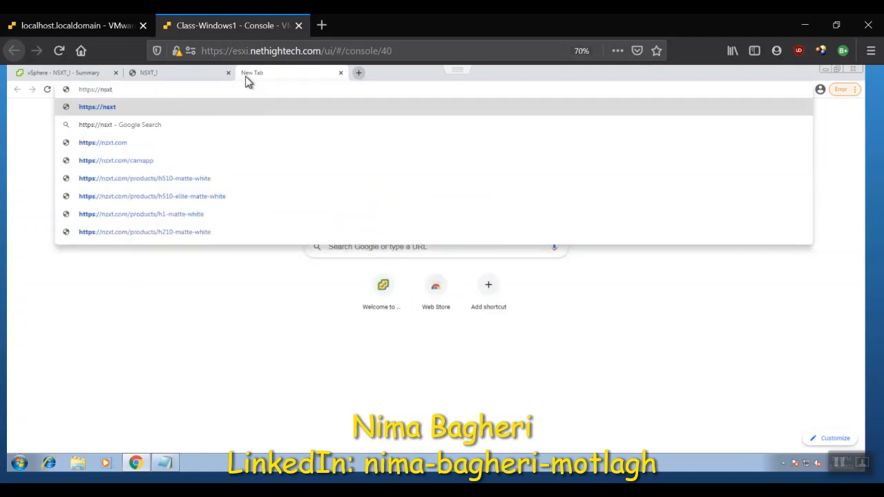
type("1.net")
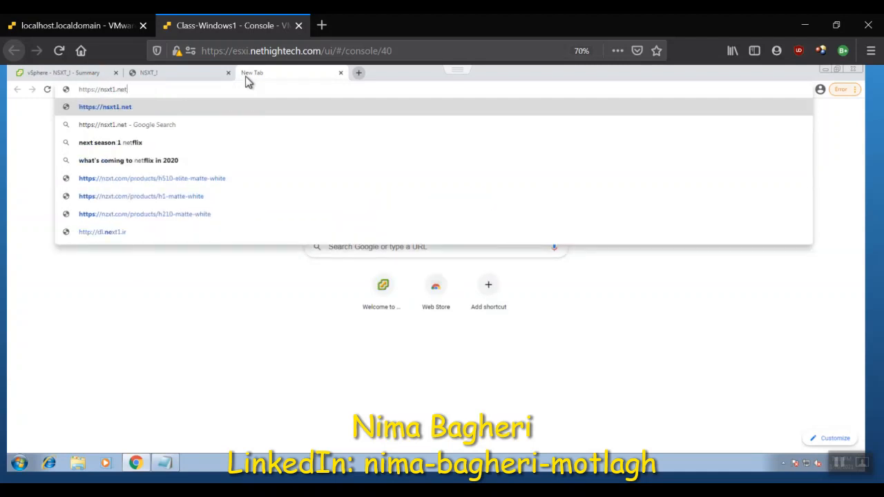
type("hi")
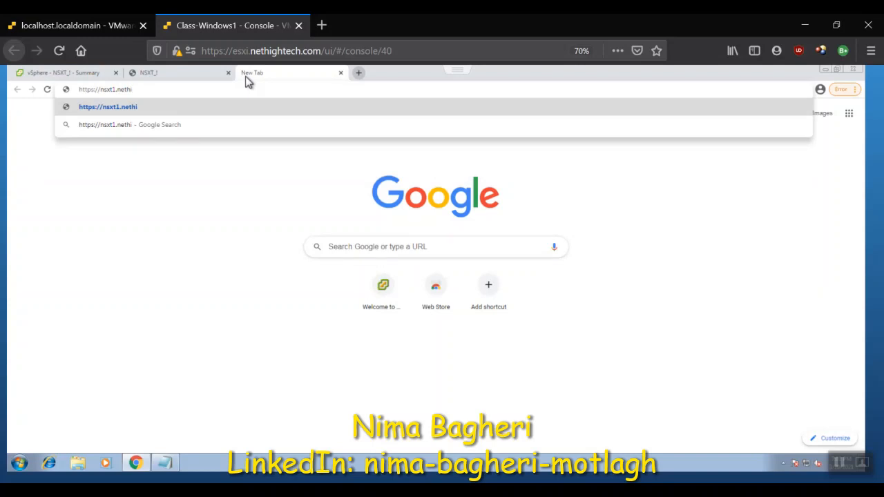
type("ghtech.com")
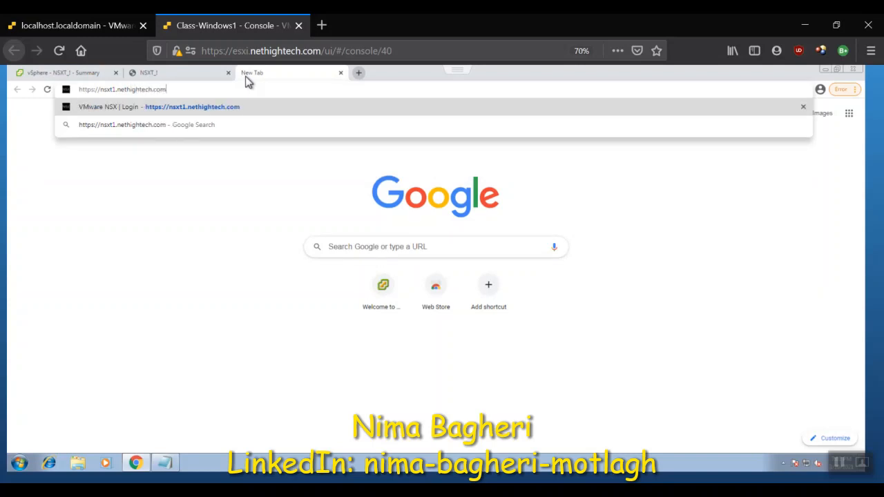
key("Return")
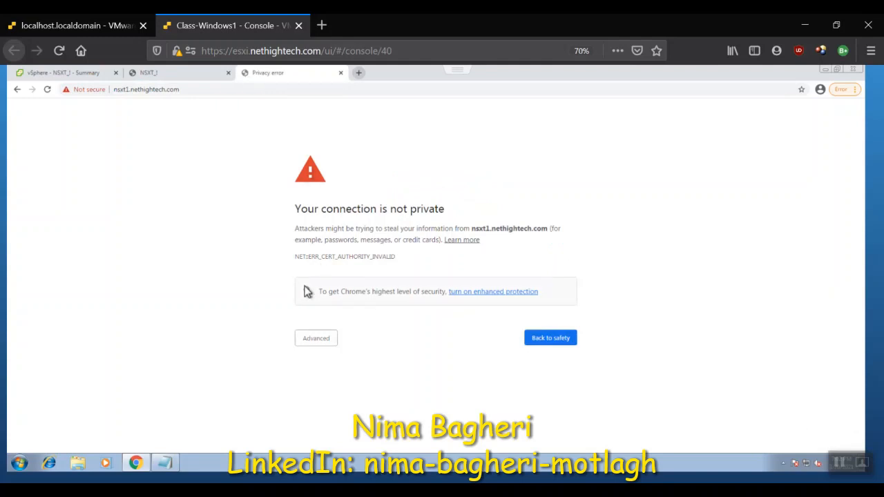
left_click(323, 337)
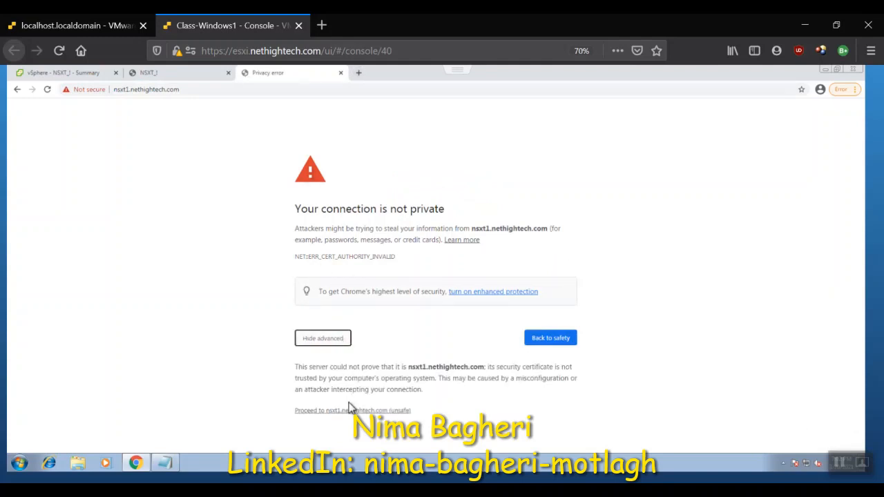
left_click(350, 409)
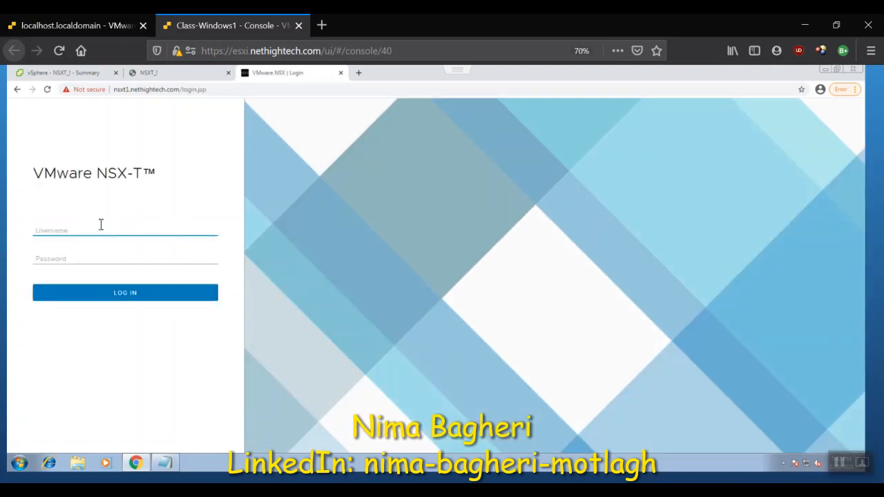
Step: Log in to NSX-T as admin, using the account password kept in the open Notepad file
type("admin")
key("Tab")
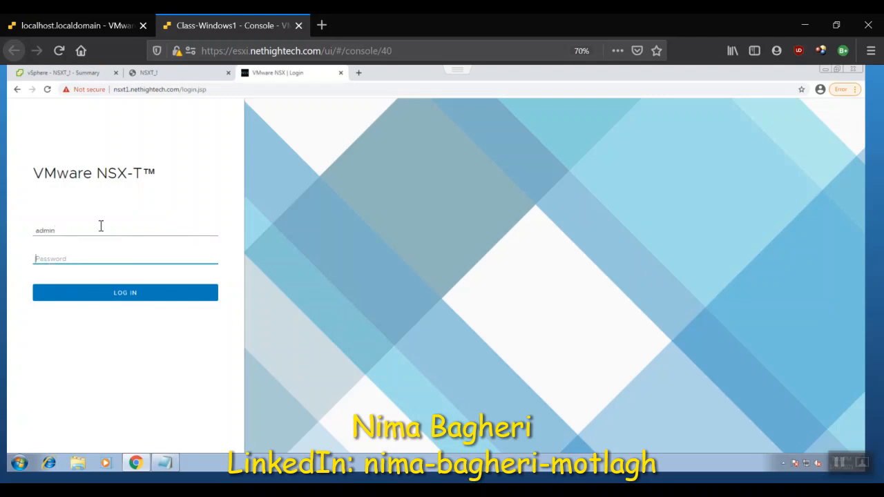
left_click(165, 463)
key("alt+Tab")
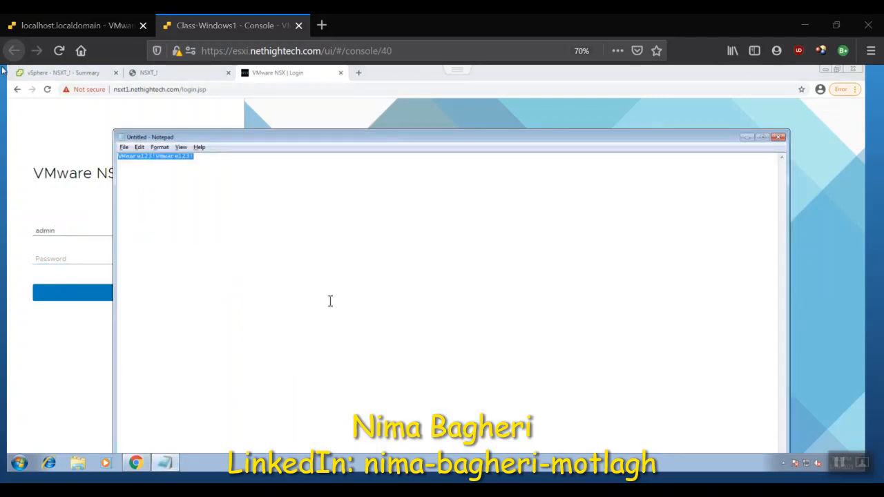
key("alt+Tab")
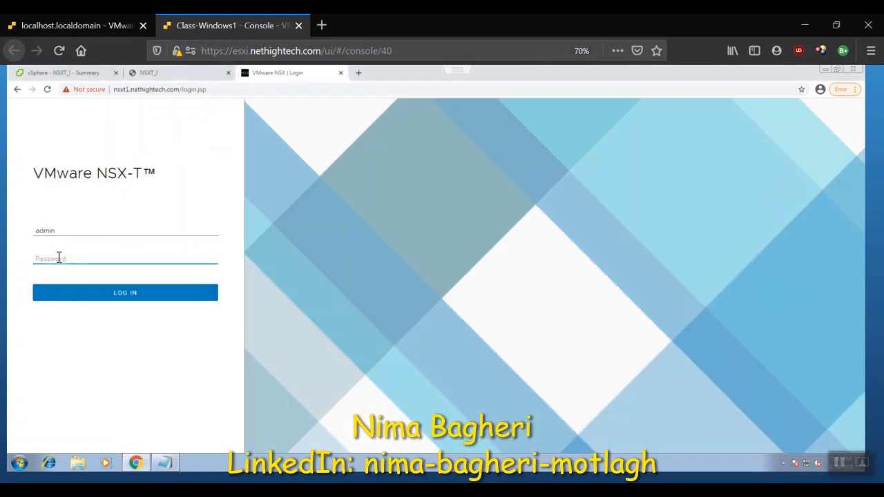
key("ctrl+v")
key("Return")
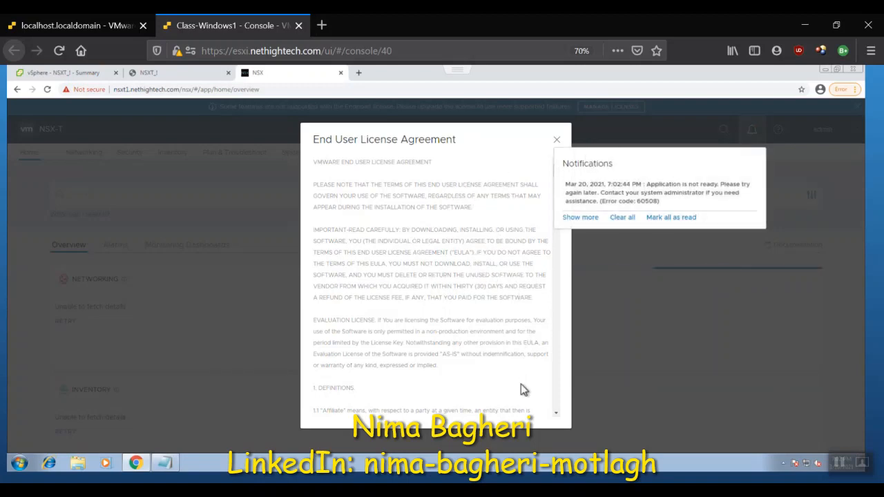
Step: Accept the end user license agreement and save the choice to join the Customer Experience Improvement Program
scroll(521, 383, "down", 10)
scroll(521, 389, "down", 20)
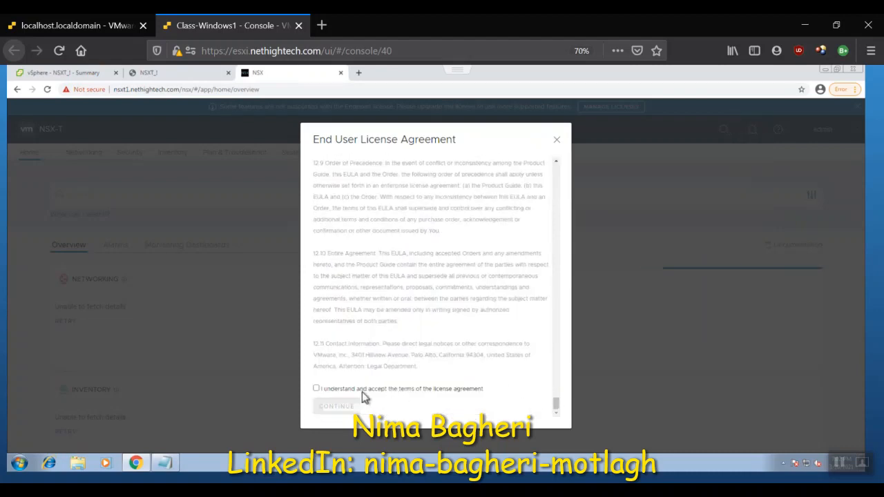
left_click(322, 392)
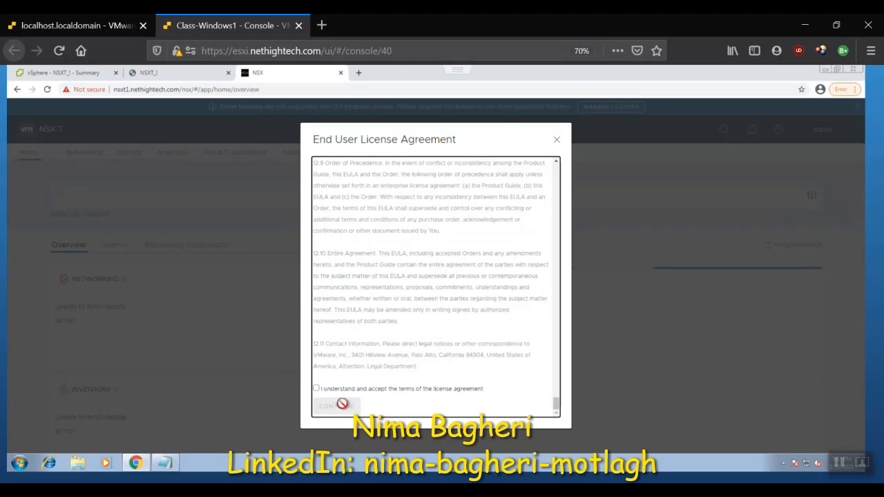
left_click(317, 390)
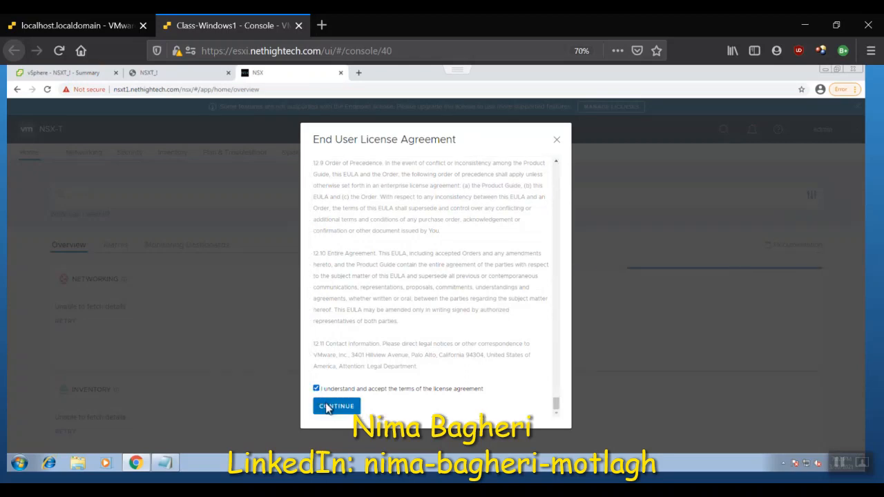
left_click(330, 406)
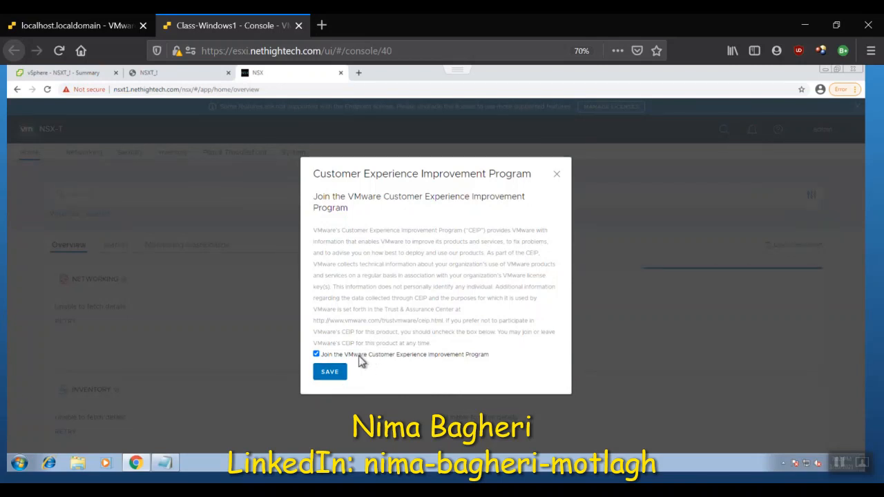
left_click(344, 376)
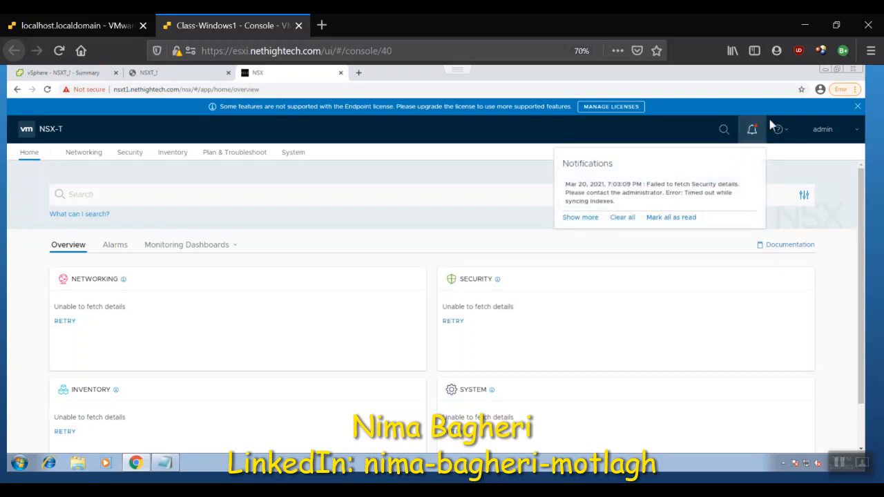
Step: Switch to PuTTY, open an SSH connection from the saved nsxt1 session, and accept the server's new host key
left_click(824, 71)
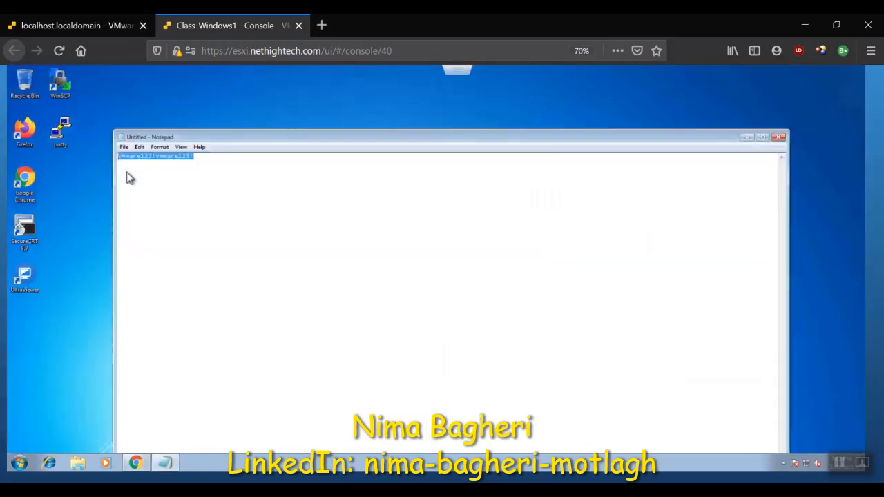
double_click(60, 132)
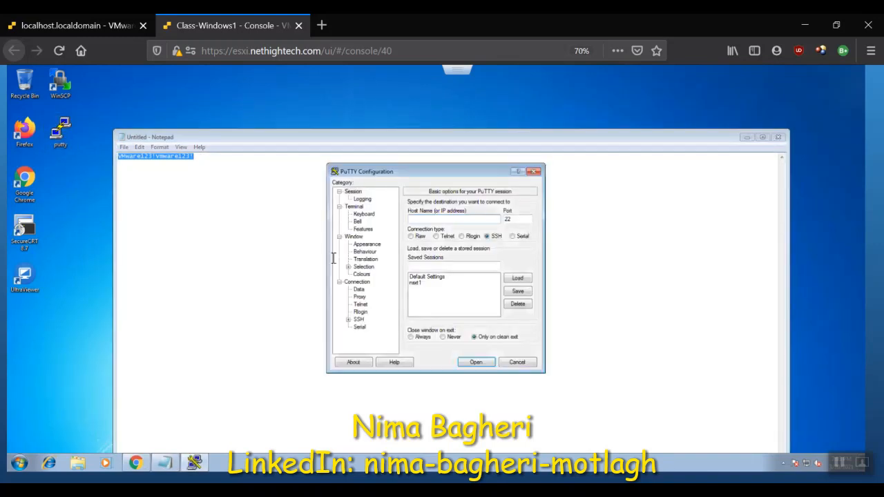
left_click(418, 285)
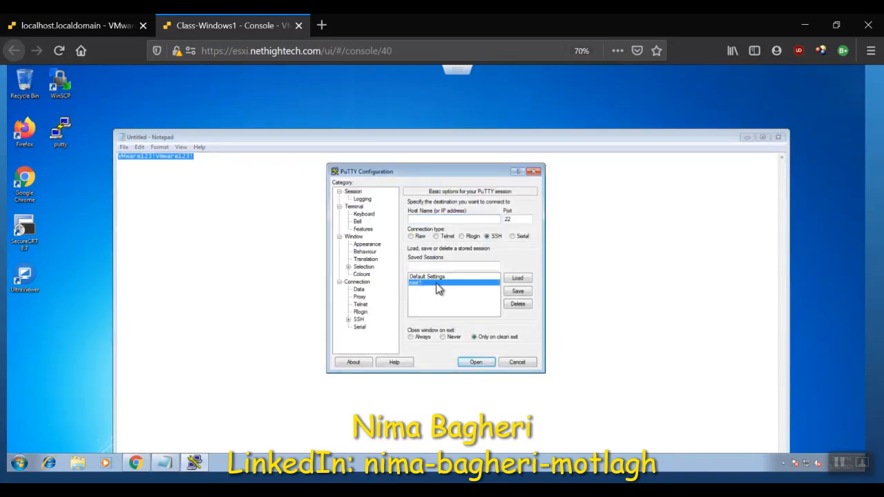
left_click(517, 280)
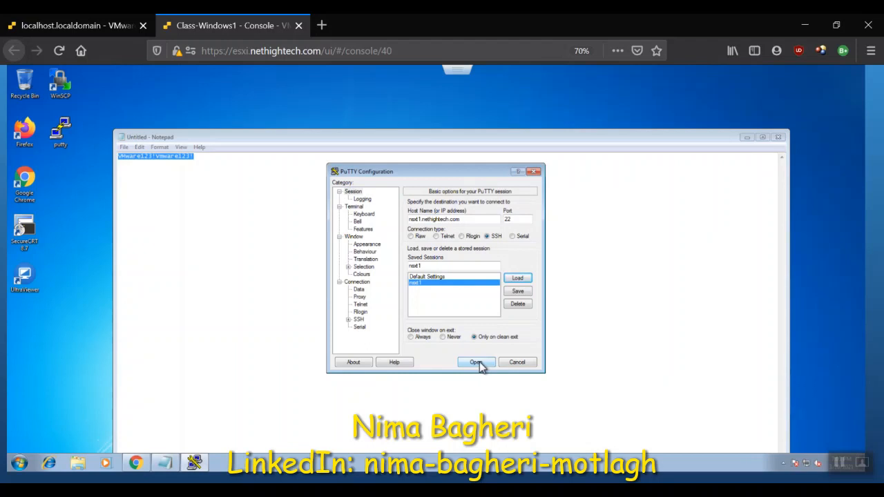
left_click(480, 362)
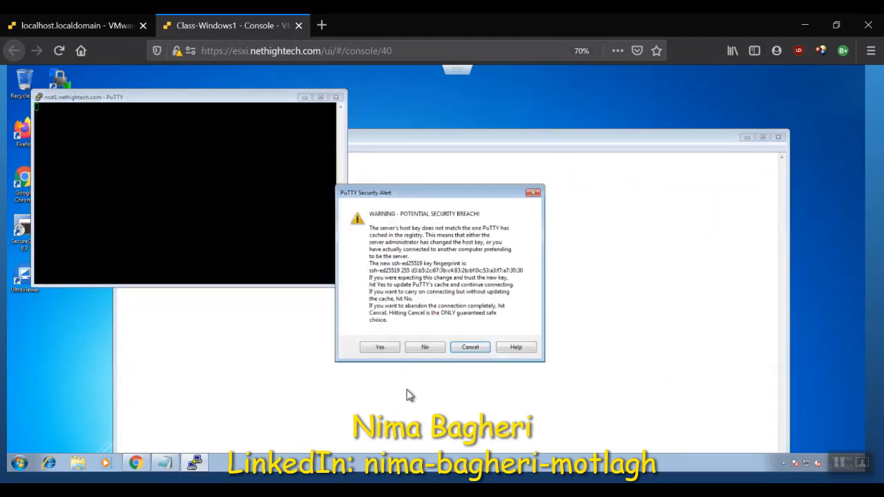
left_click(377, 349)
Step: Log in to the NSX CLI as admin with the account password and maximize the terminal window
left_click_drag(173, 97, 483, 186)
type("admin")
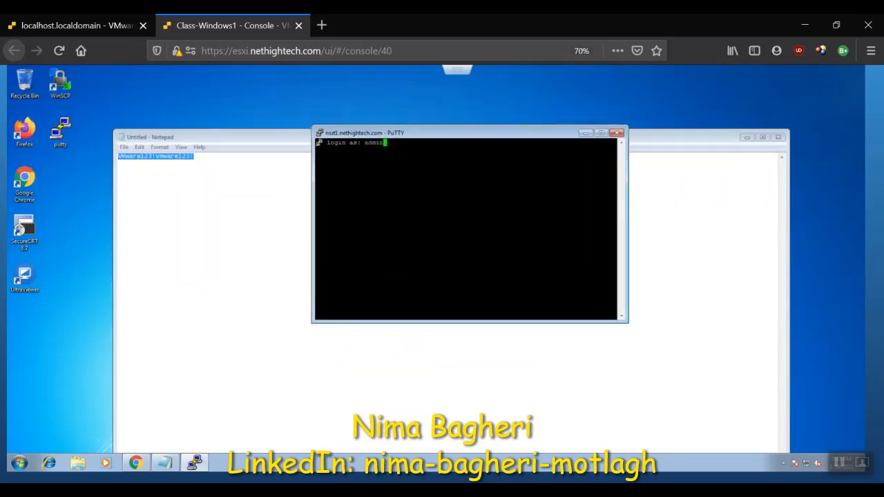
key("Return")
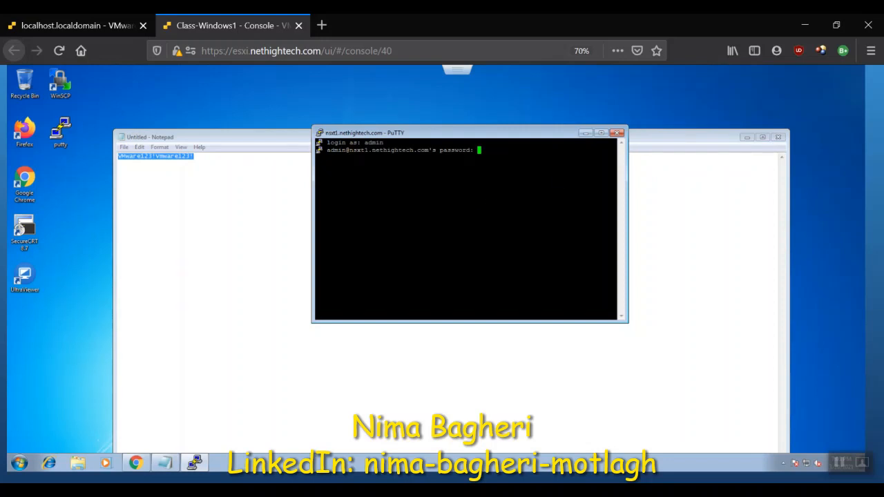
key("Return")
left_click(601, 132)
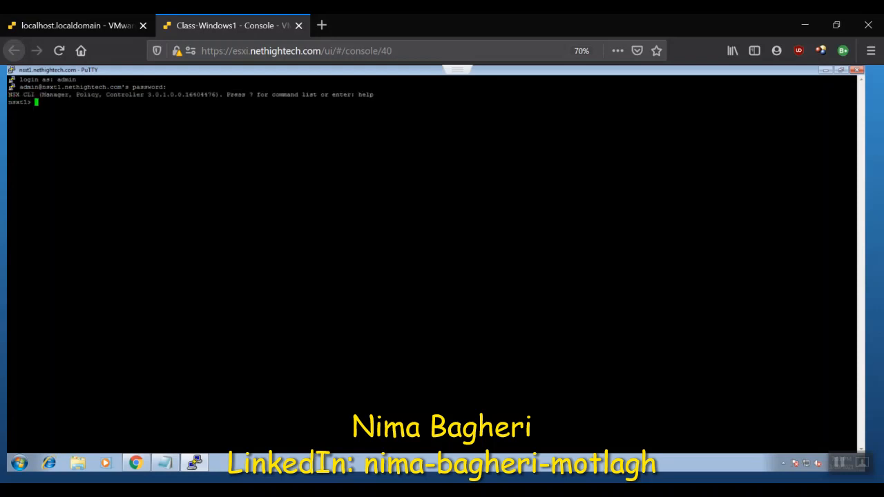
Step: List the commands available at the nsxt1 CLI prompt
key("Return")
key("Return")
key("Return")
key("Return")
key("Return")
key("Return")
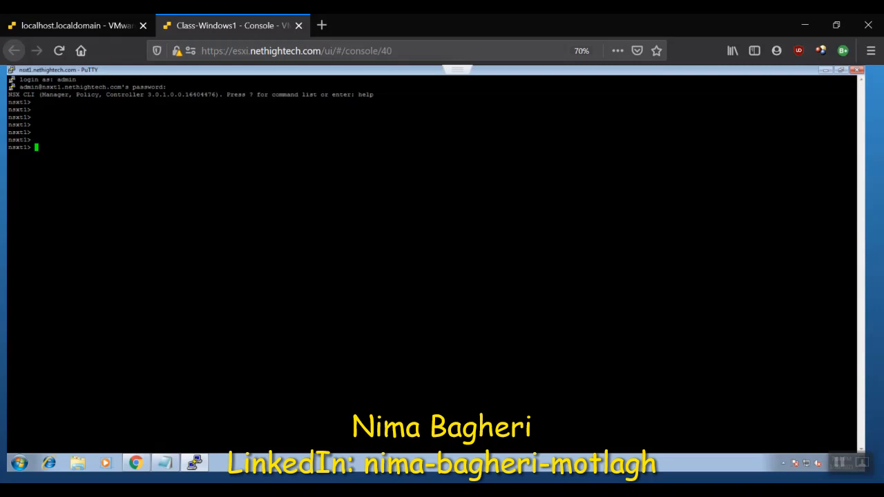
key("question")
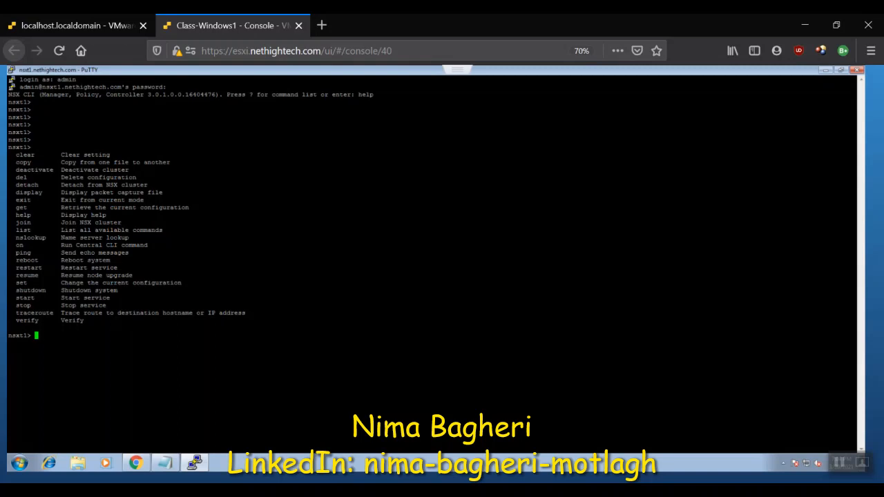
Step: List the appliance's network interfaces and run get interface eth0 to view the management interface's configuration
type("get")
type("int")
key("Tab")
key("question")
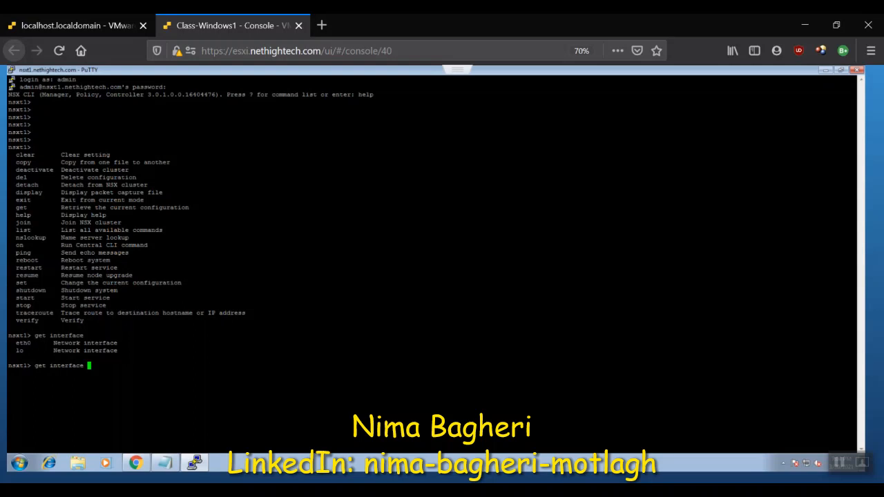
type("eth0")
key("Return")
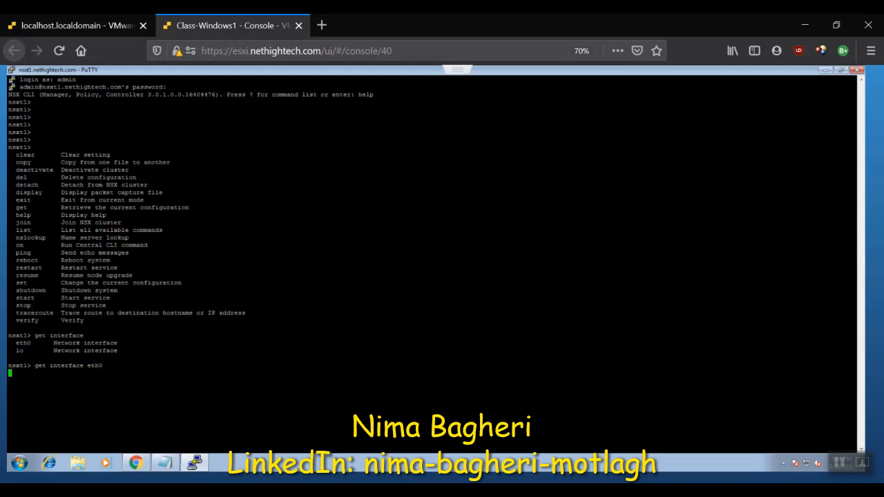